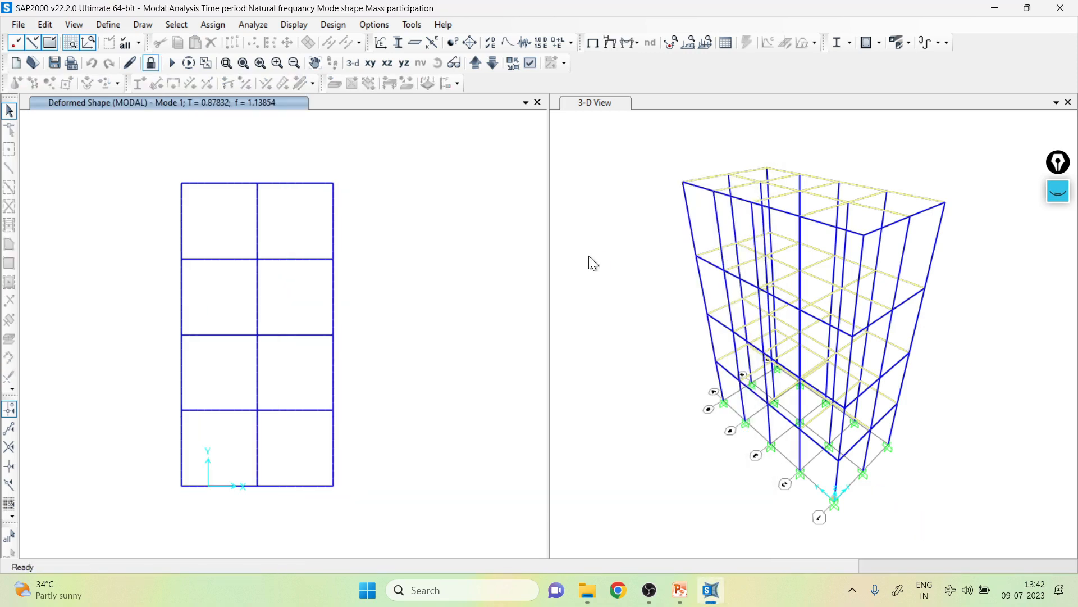
Open the deformed shape display settings for the 3-D view and close the plan view window beside it
left_click(594, 102)
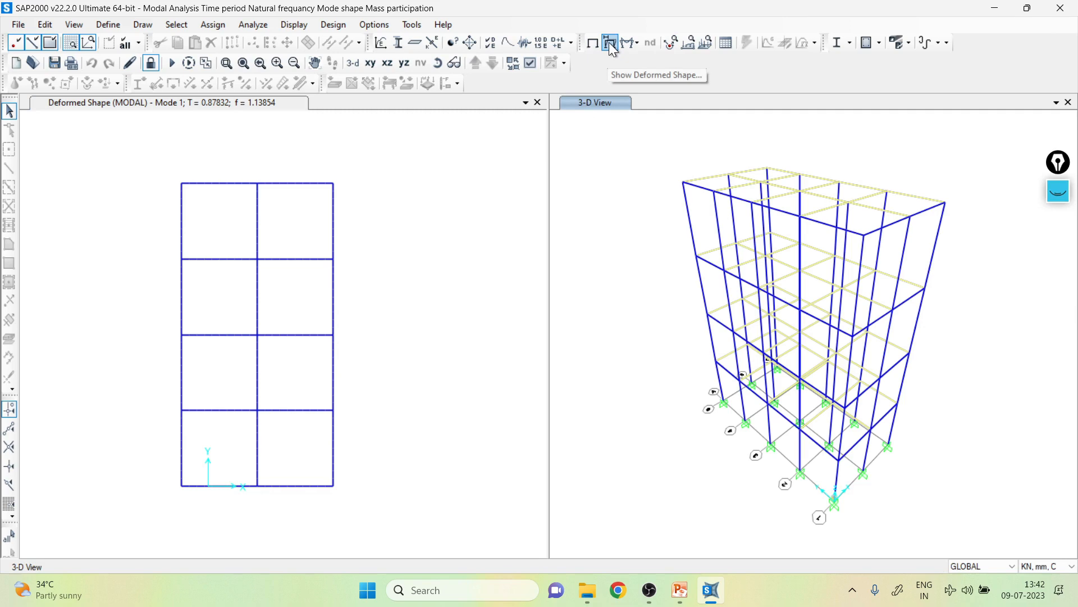
left_click(287, 28)
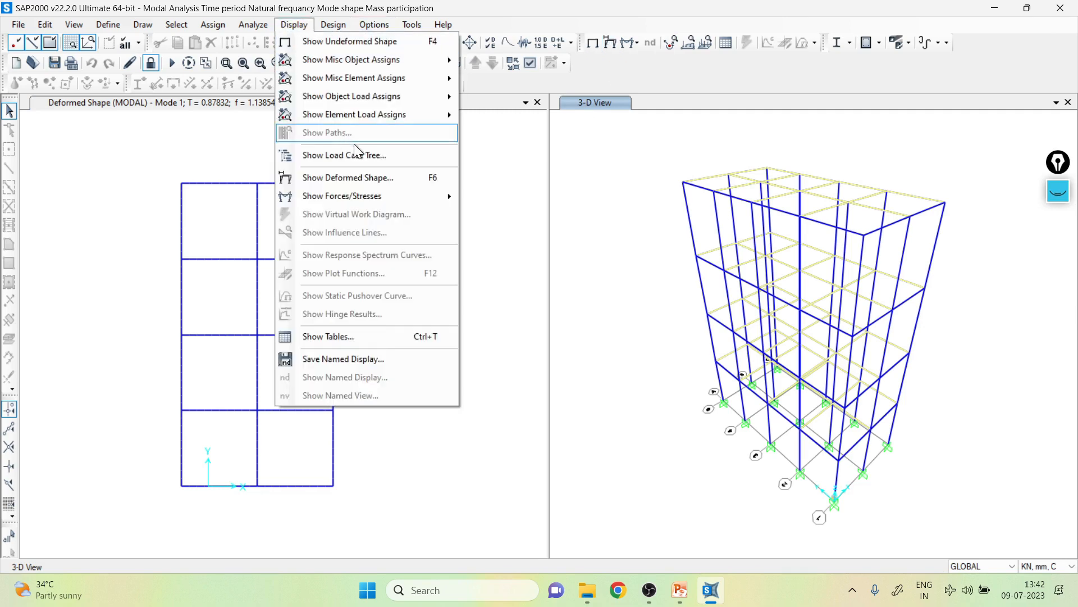
left_click(368, 180)
left_click_drag(632, 133, 494, 153)
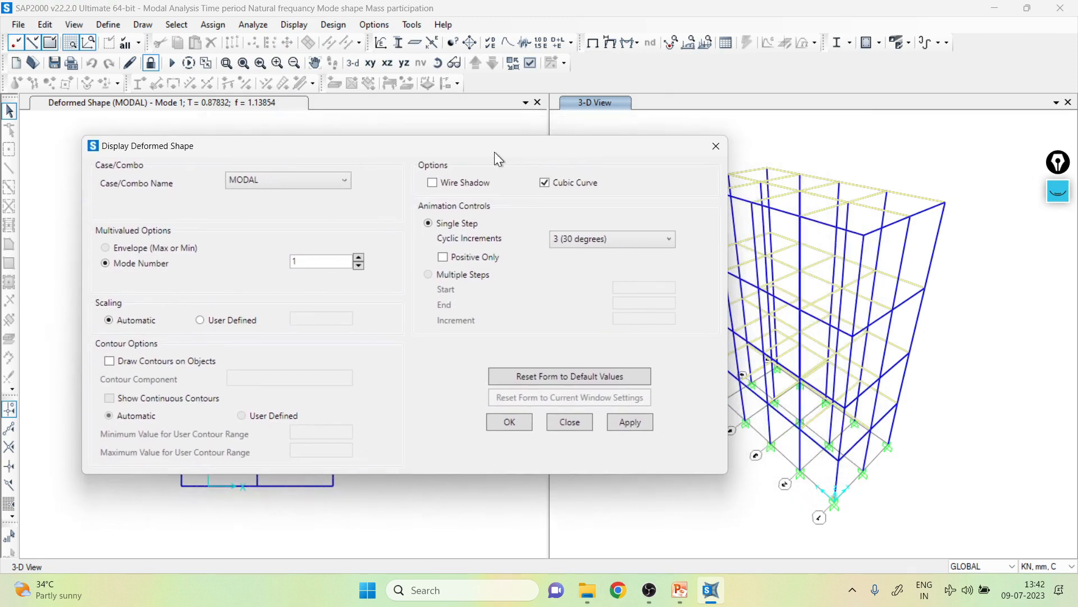
left_click(537, 102)
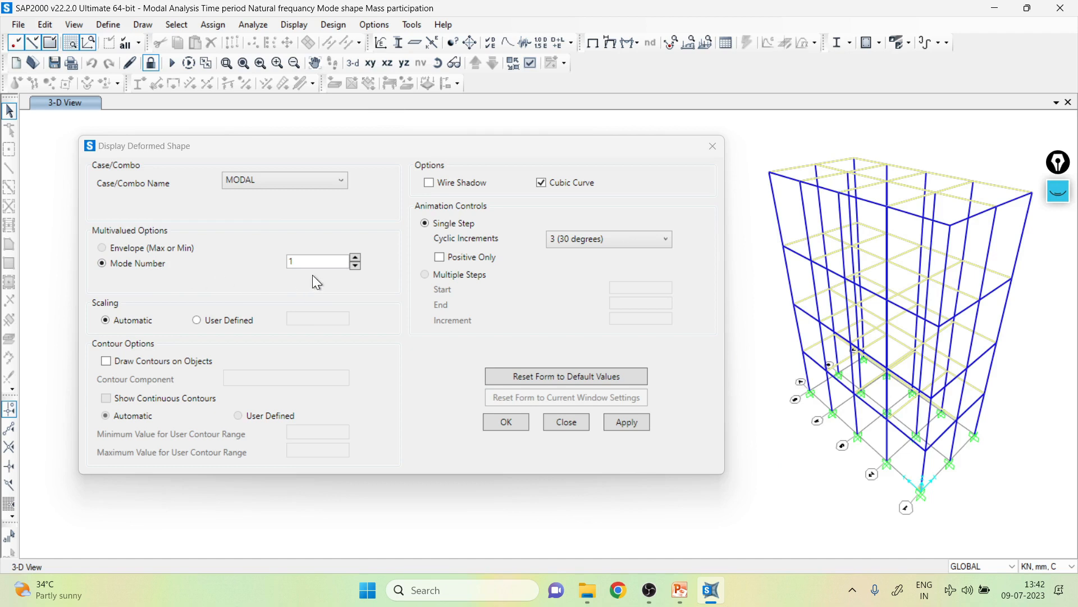
Show the MODAL deformed shape for mode 1 with cyclic increments of 6 (15 degrees), and play and stop its animation
left_click(609, 241)
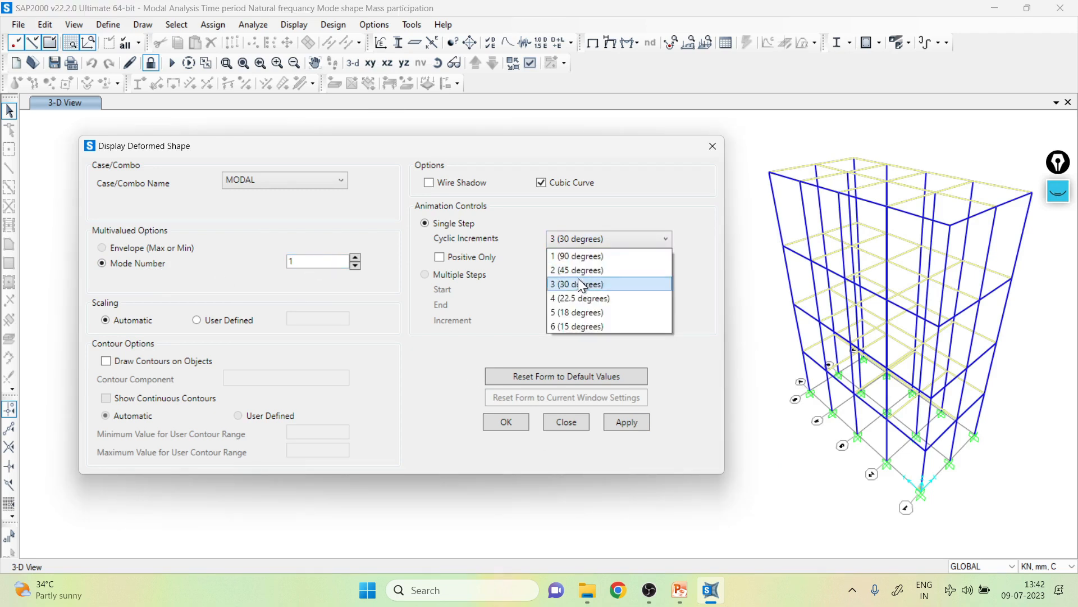
left_click(578, 327)
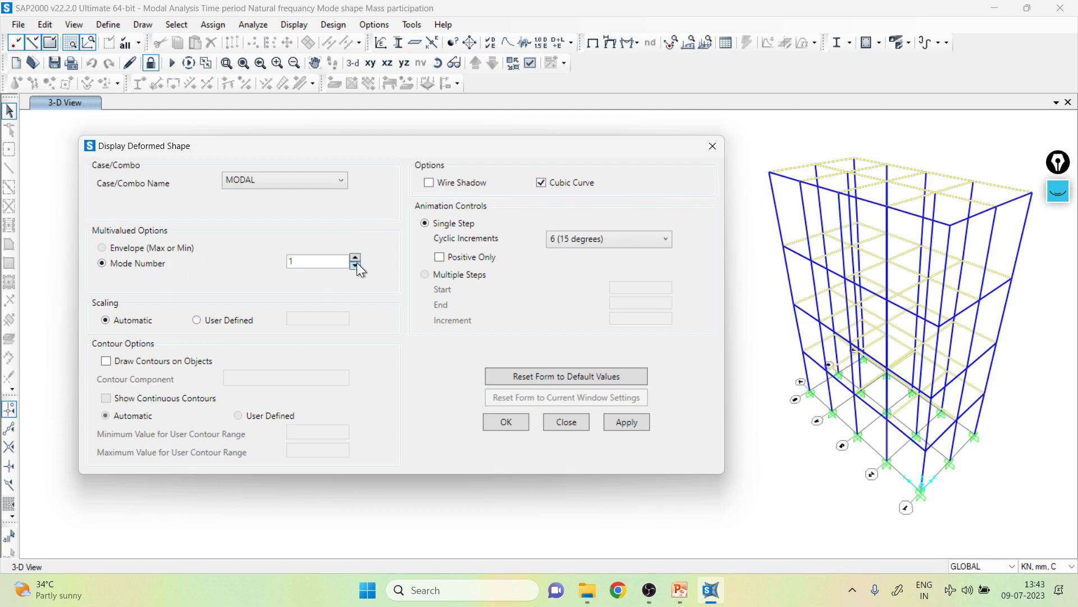
left_click(624, 420)
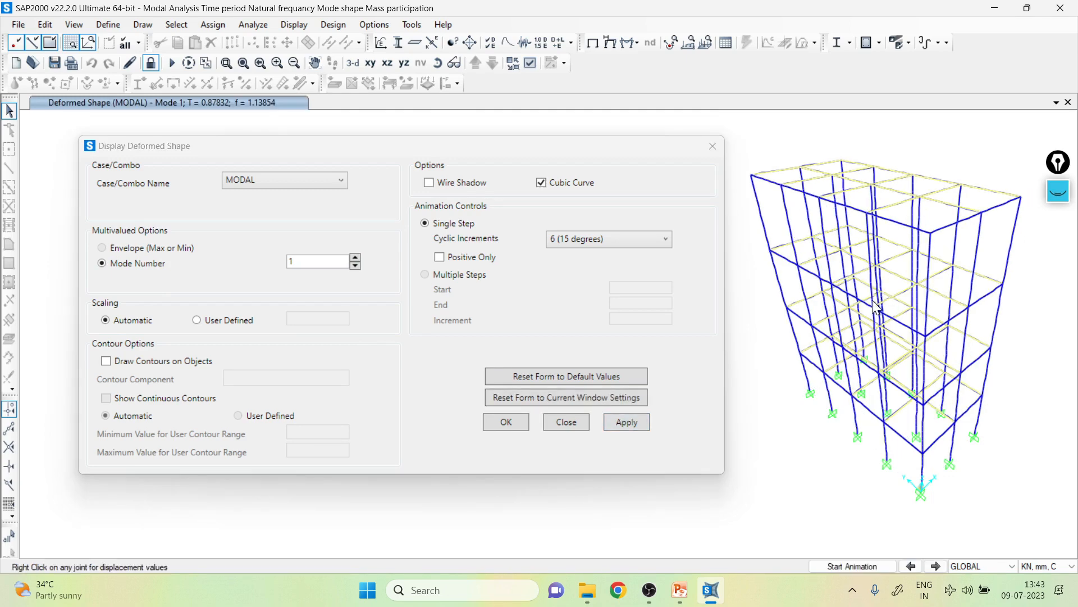
left_click(849, 564)
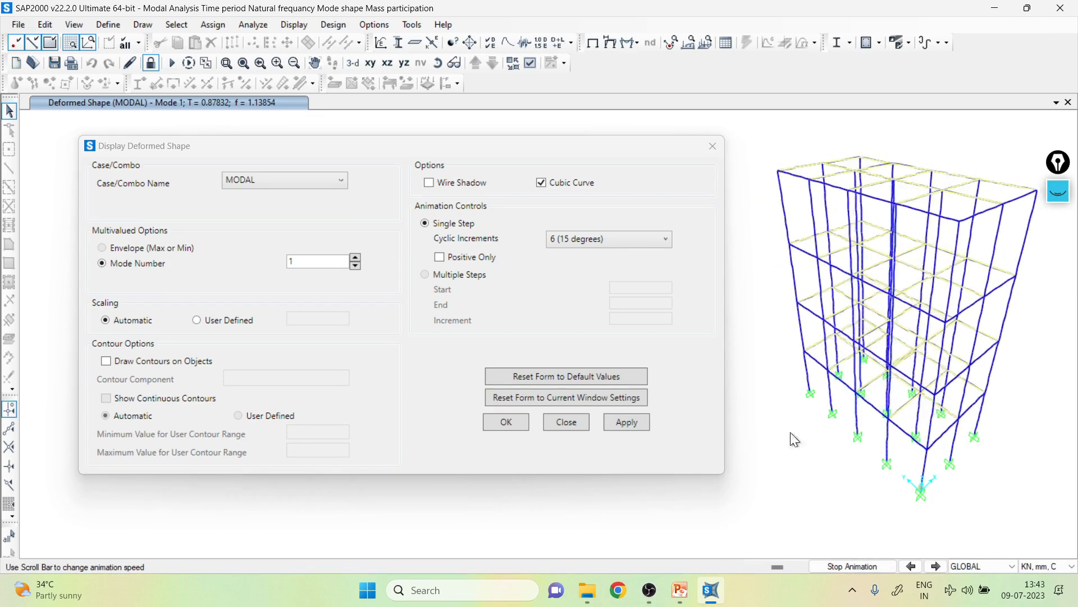
left_click(859, 565)
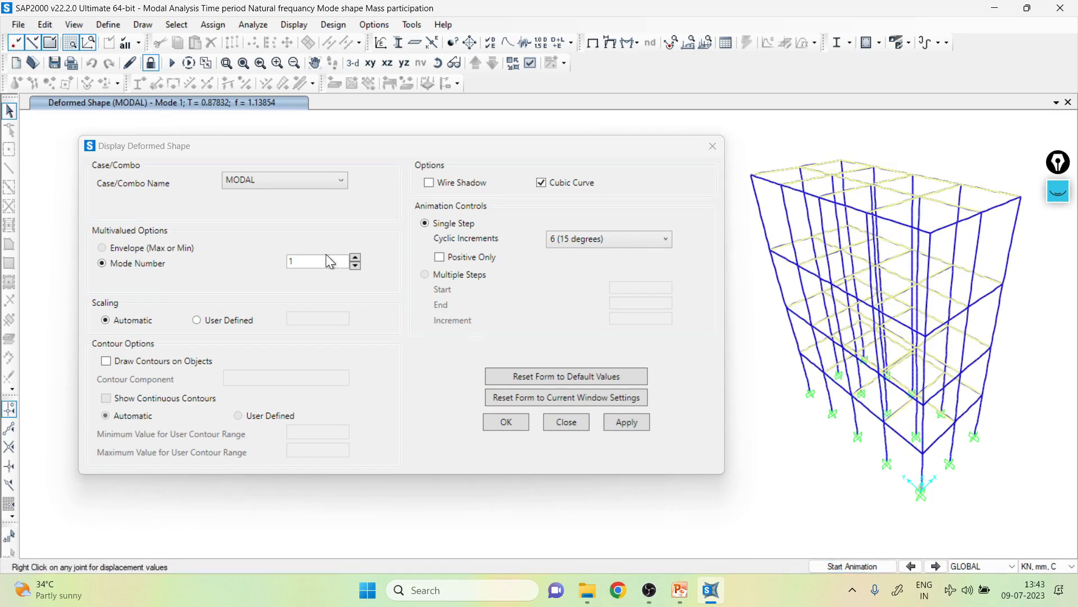
Apply mode number 2 to the deformed shape and play and stop its animation
left_click(355, 257)
left_click(627, 423)
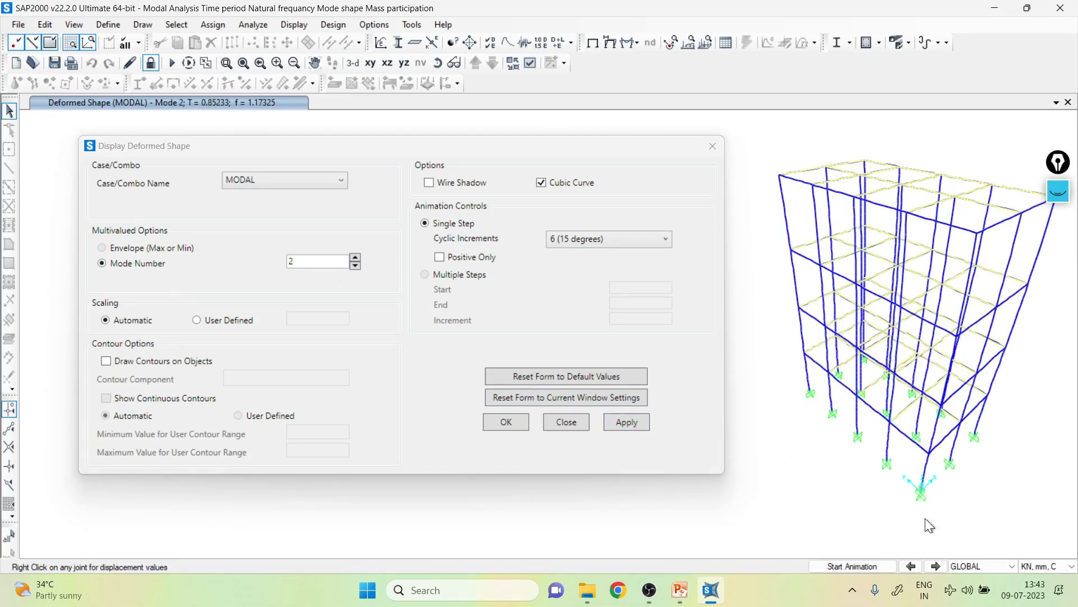
left_click(869, 567)
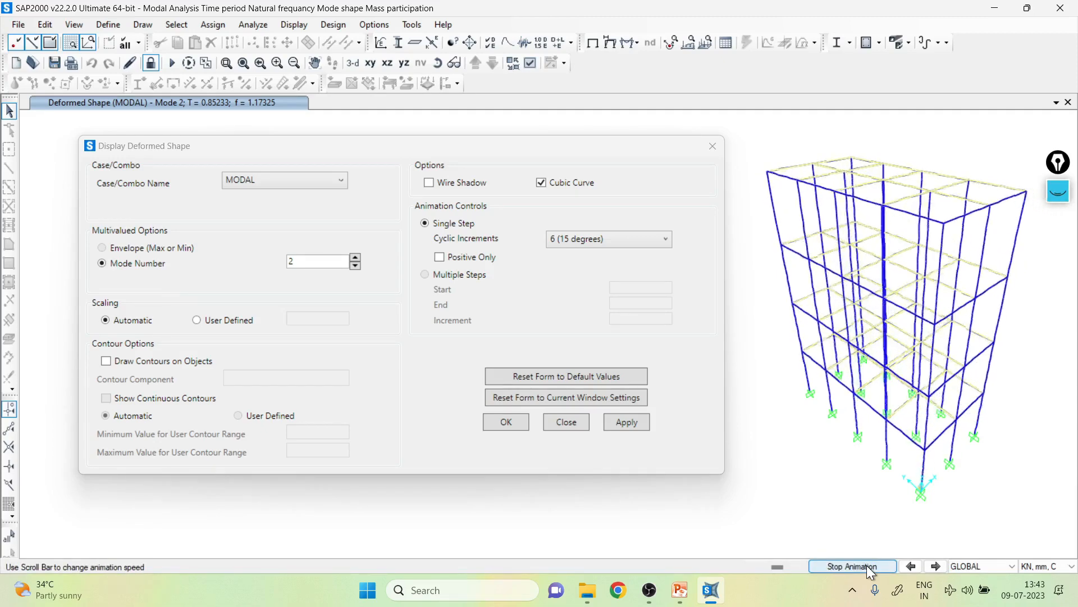
left_click(867, 565)
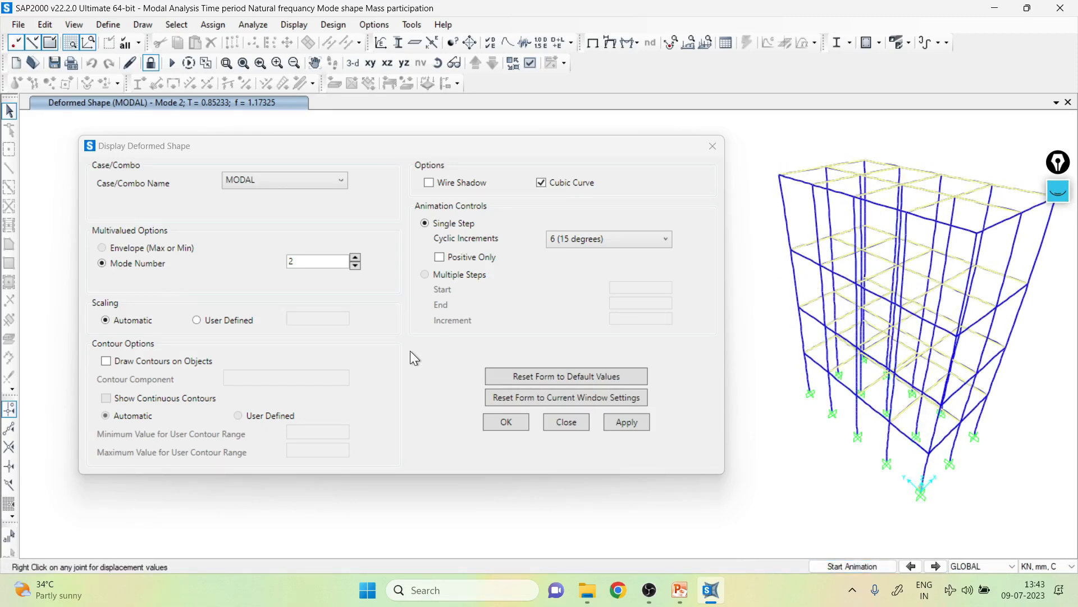
Apply mode number 3, play and stop its animation, and close the deformed shape settings
left_click(354, 256)
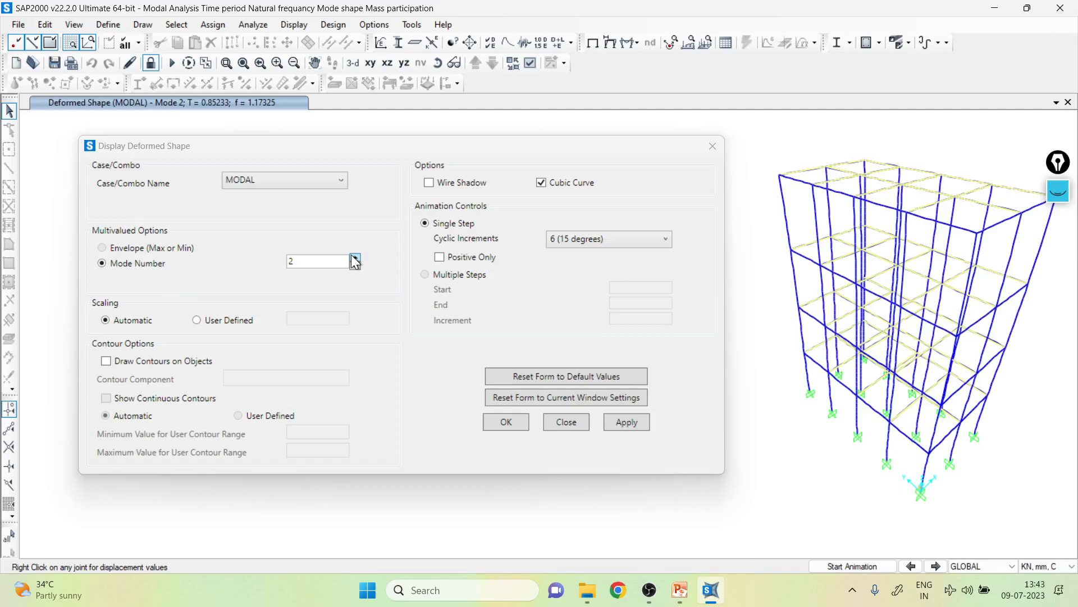
left_click(613, 423)
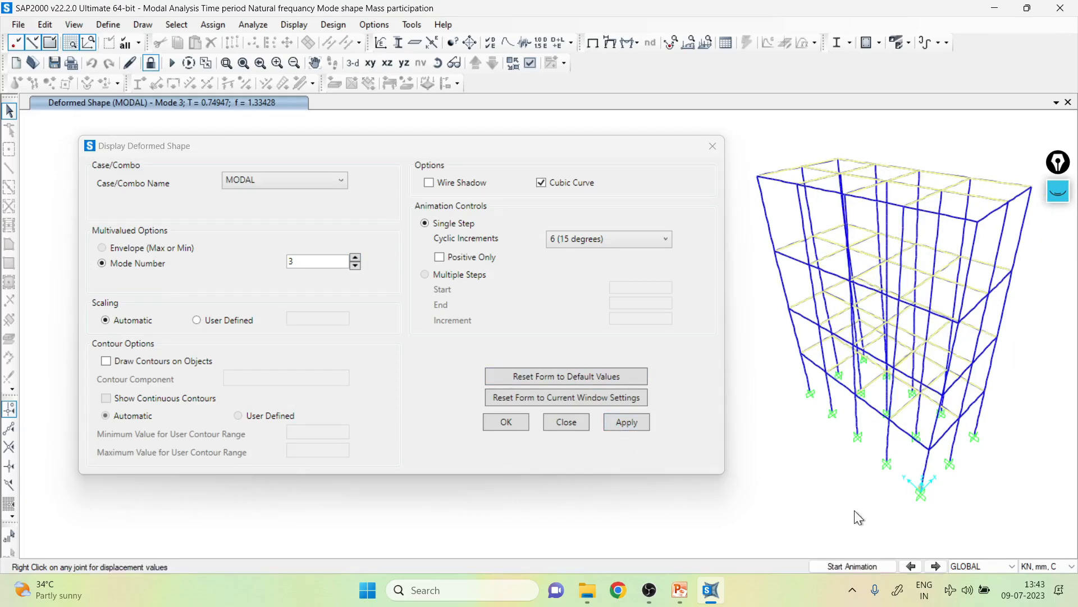
left_click(858, 566)
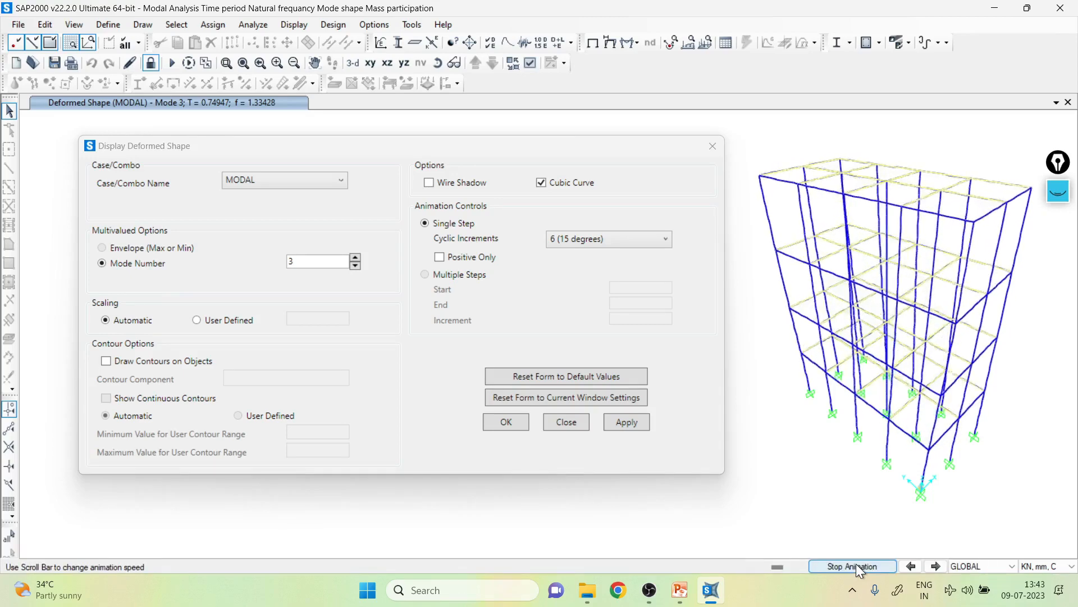
left_click(856, 565)
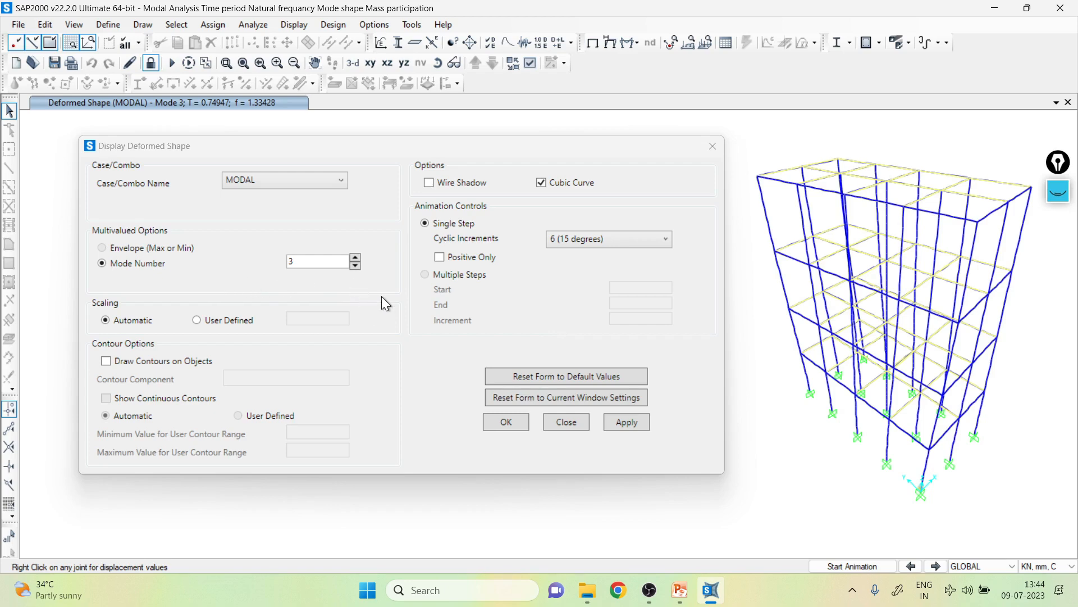
left_click(713, 147)
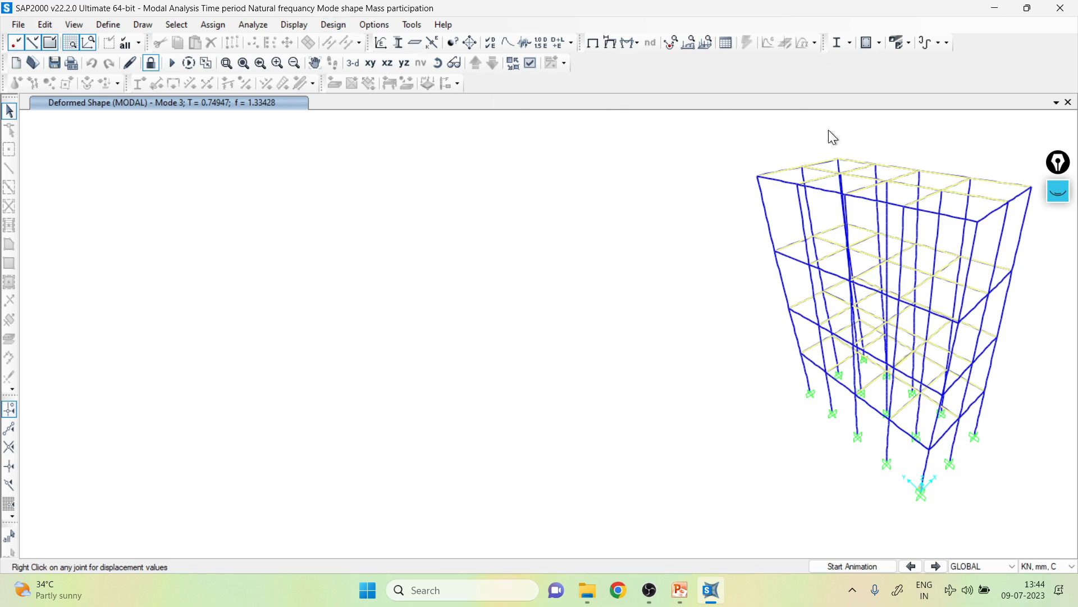
View mode 3 in the XZ and YZ elevations, step back through mode 2 to mode 1, and return to the XZ elevation
left_click(387, 63)
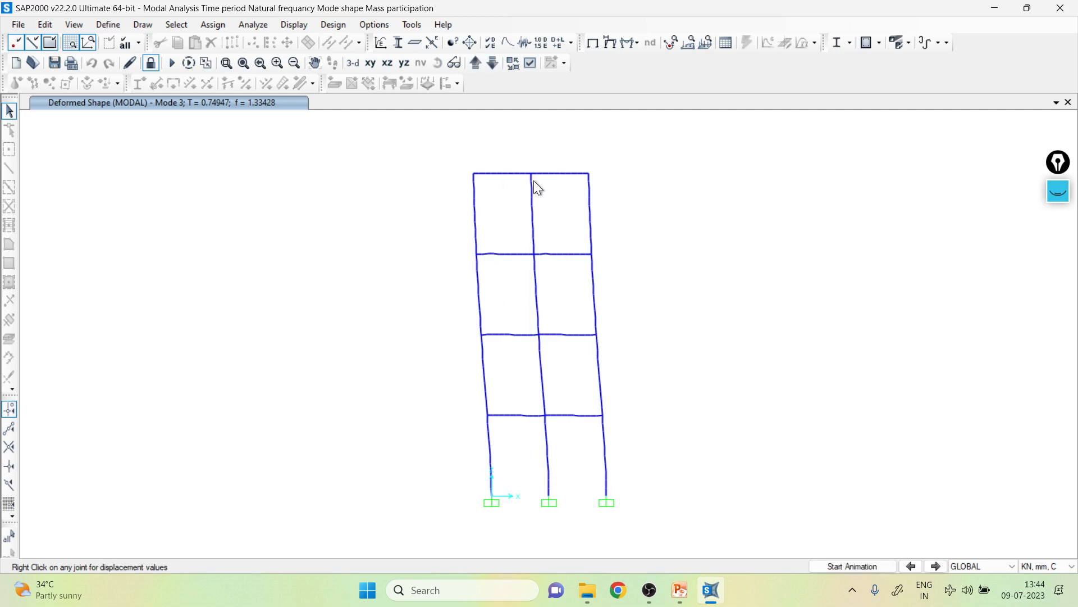
left_click(404, 64)
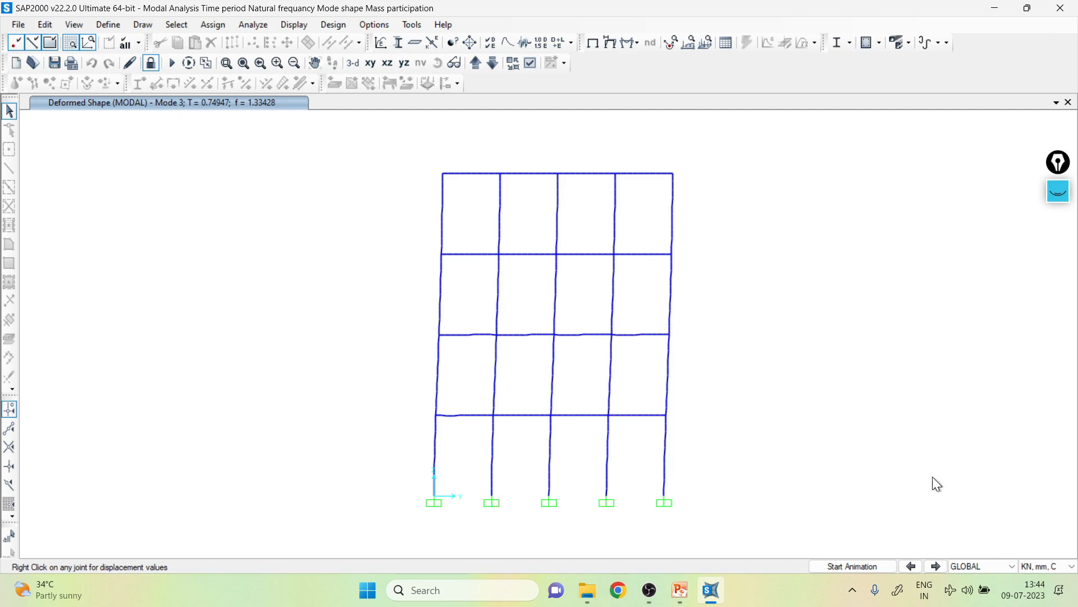
left_click(912, 565)
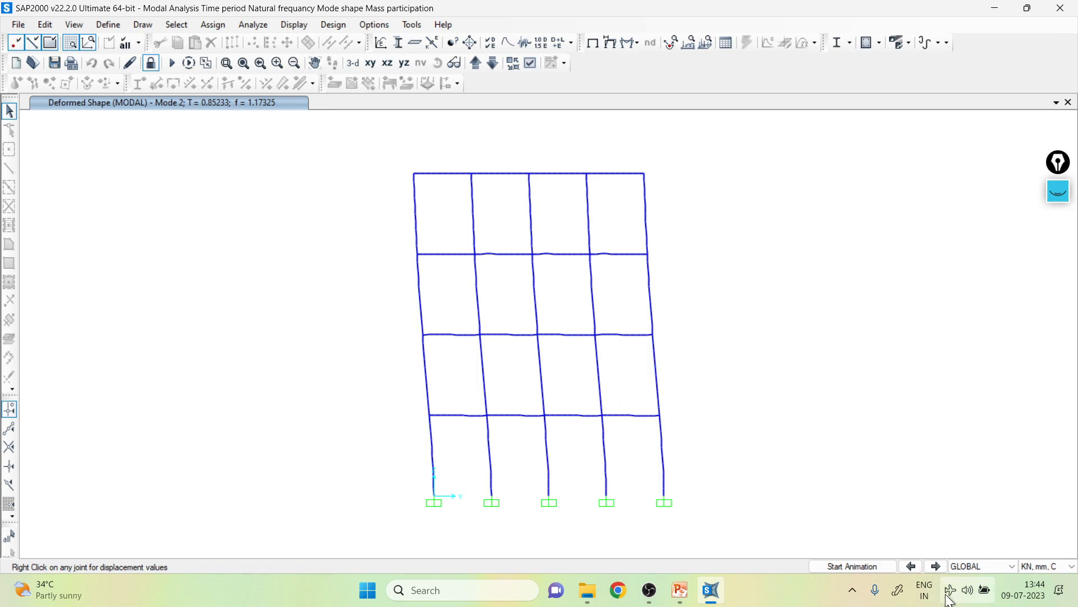
left_click(912, 566)
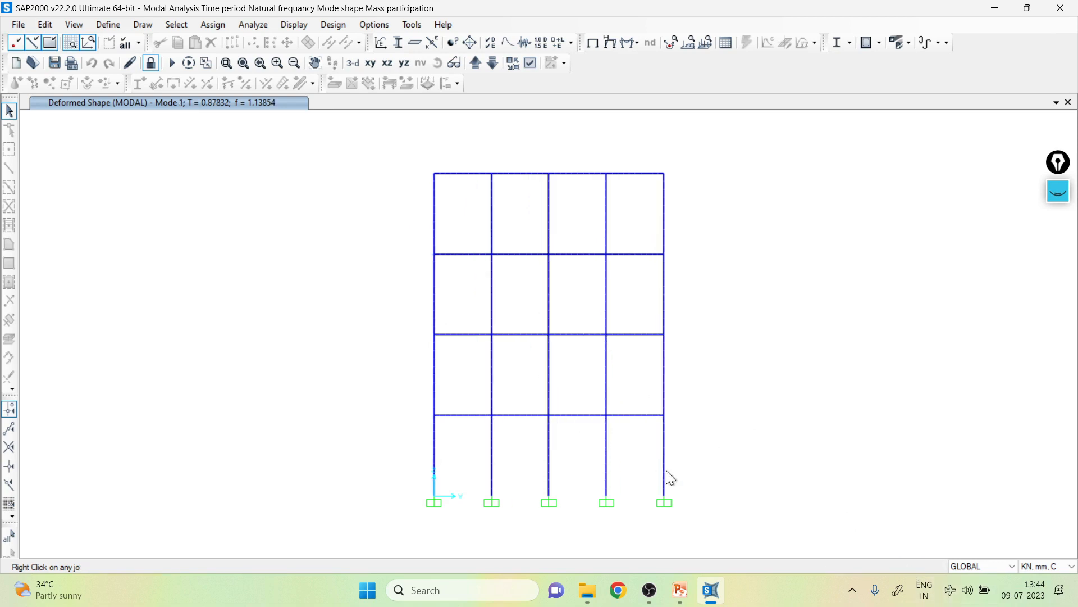
left_click(386, 63)
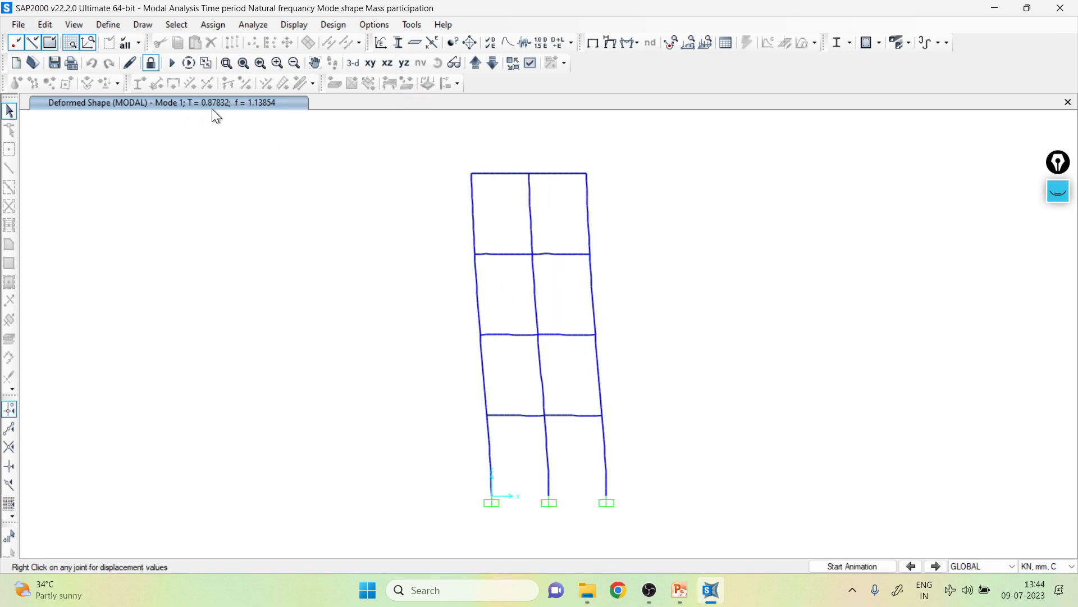
Choose the Modal Periods And Frequencies and Modal Participating Mass Ratios tables from the structure output results for display
left_click(287, 26)
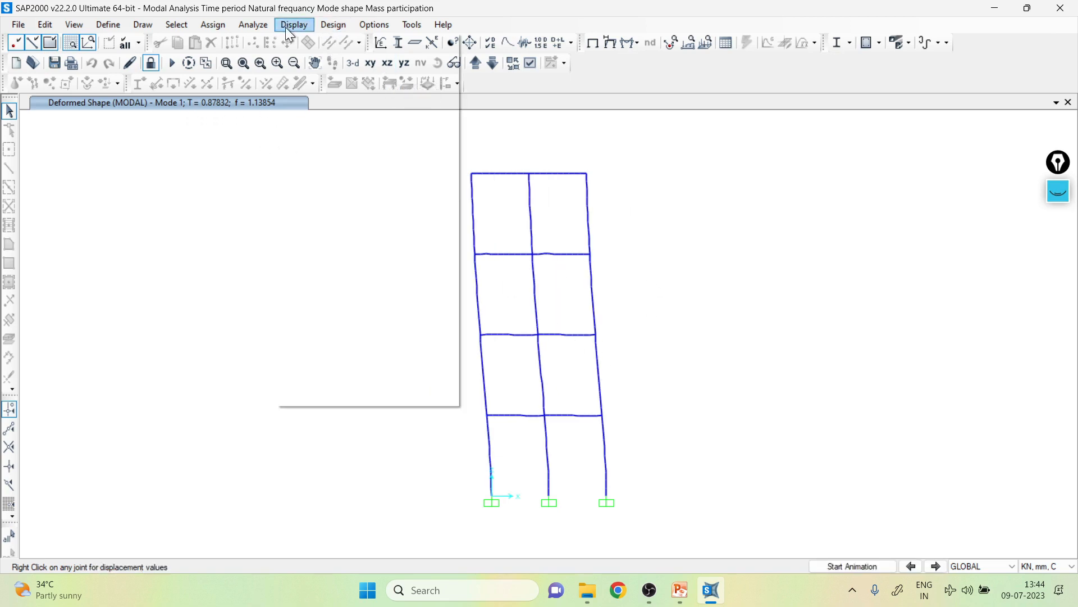
left_click(381, 337)
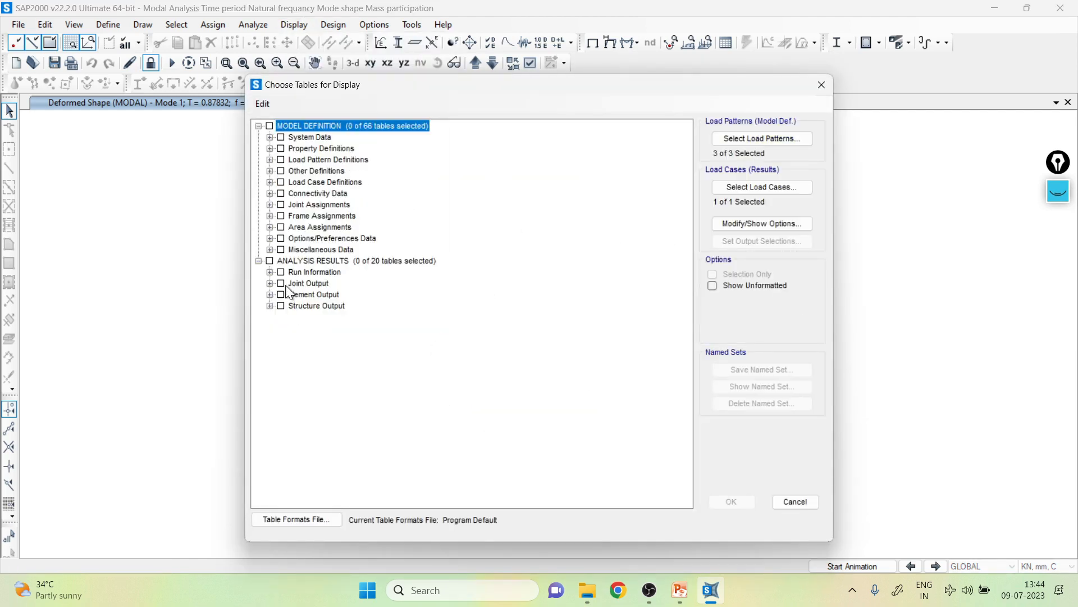
left_click(269, 305)
left_click(281, 328)
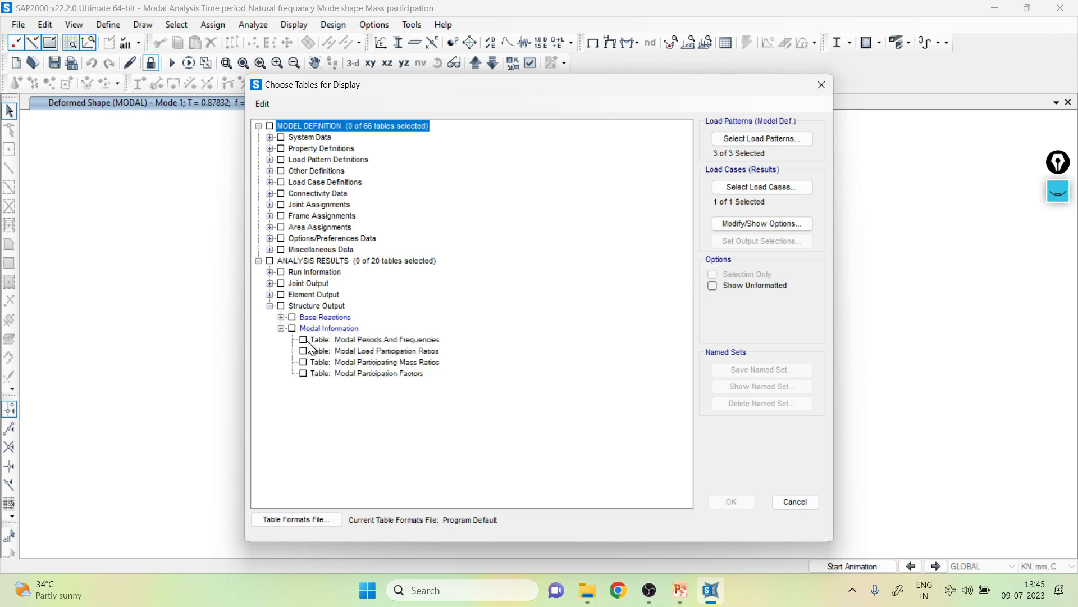
left_click(302, 339)
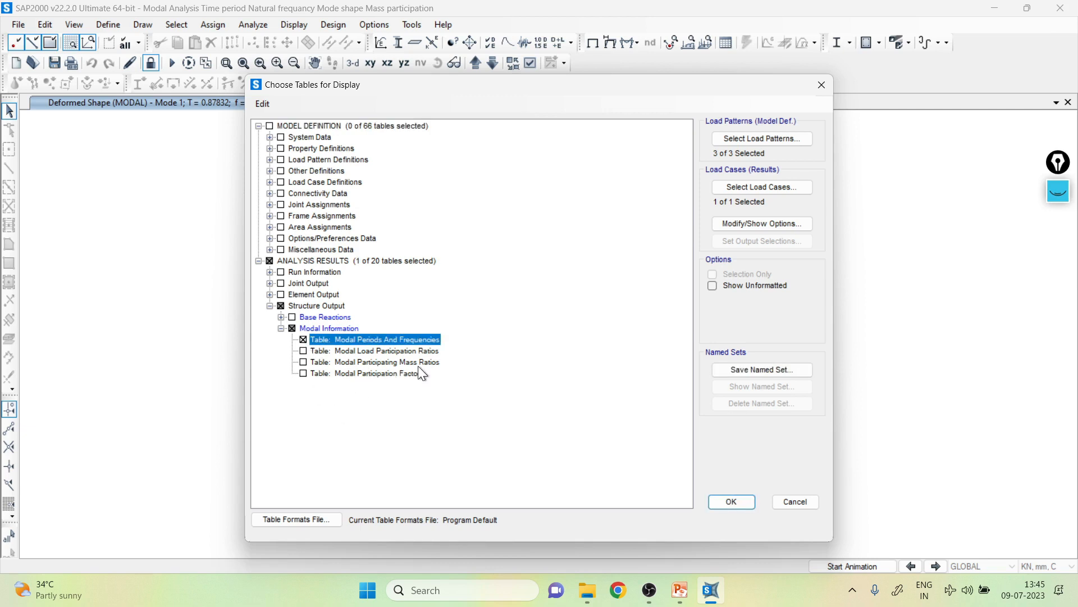
left_click(304, 362)
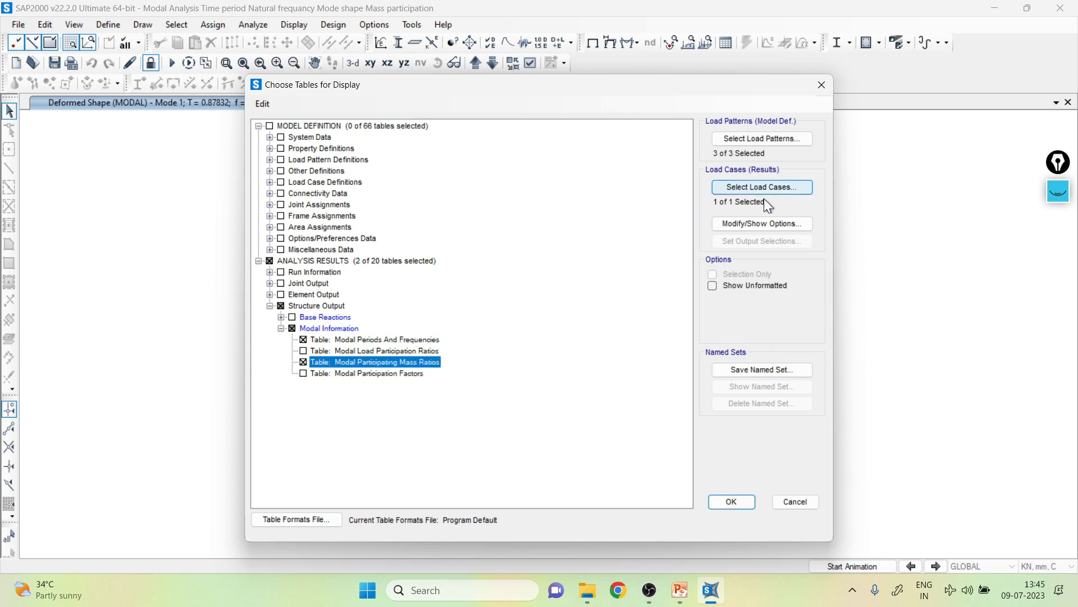
Keep the DEAD, LIVE and SEISMIC LOAD patterns and the MODAL output case selected, and display the chosen tables
left_click(762, 139)
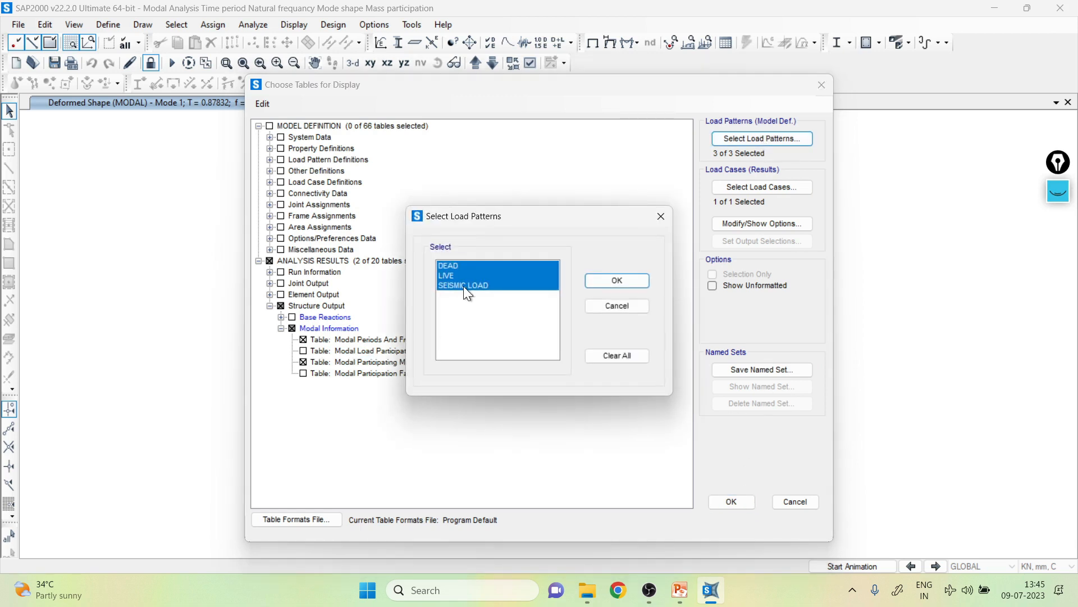
left_click(616, 280)
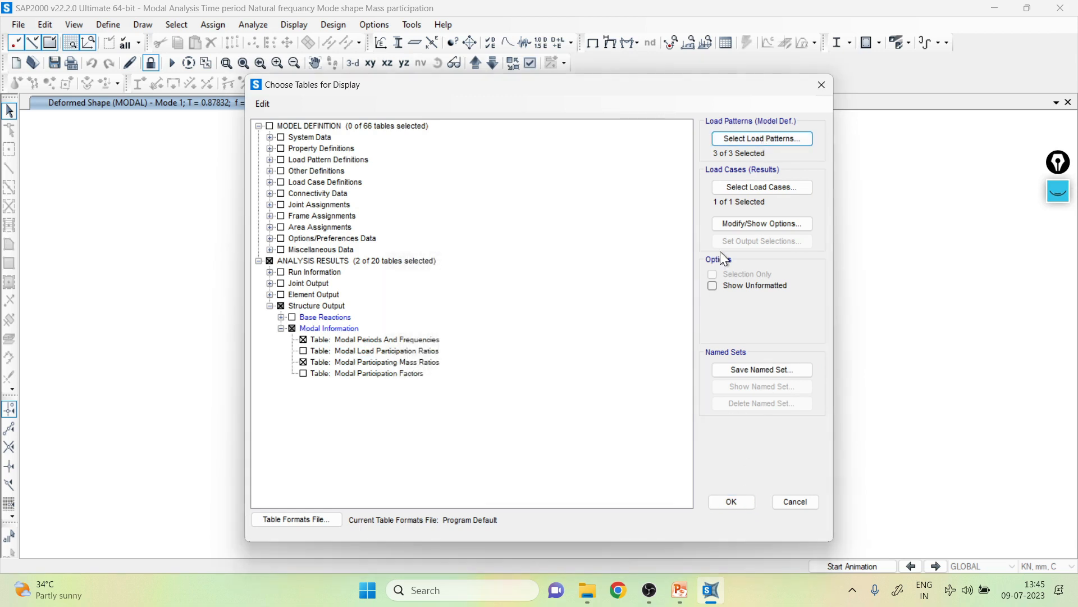
left_click(745, 186)
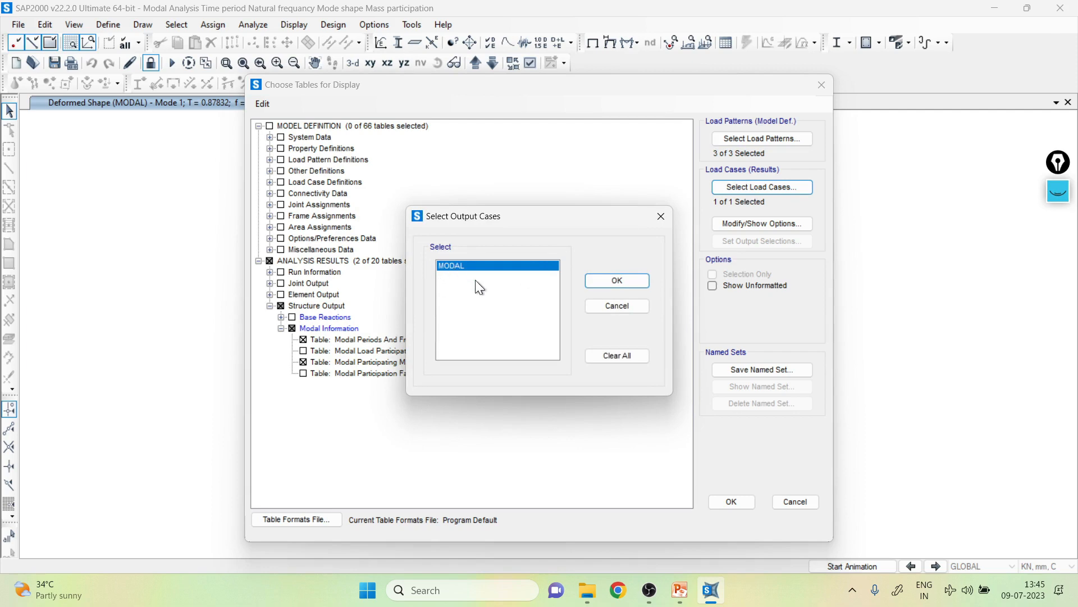
left_click(617, 281)
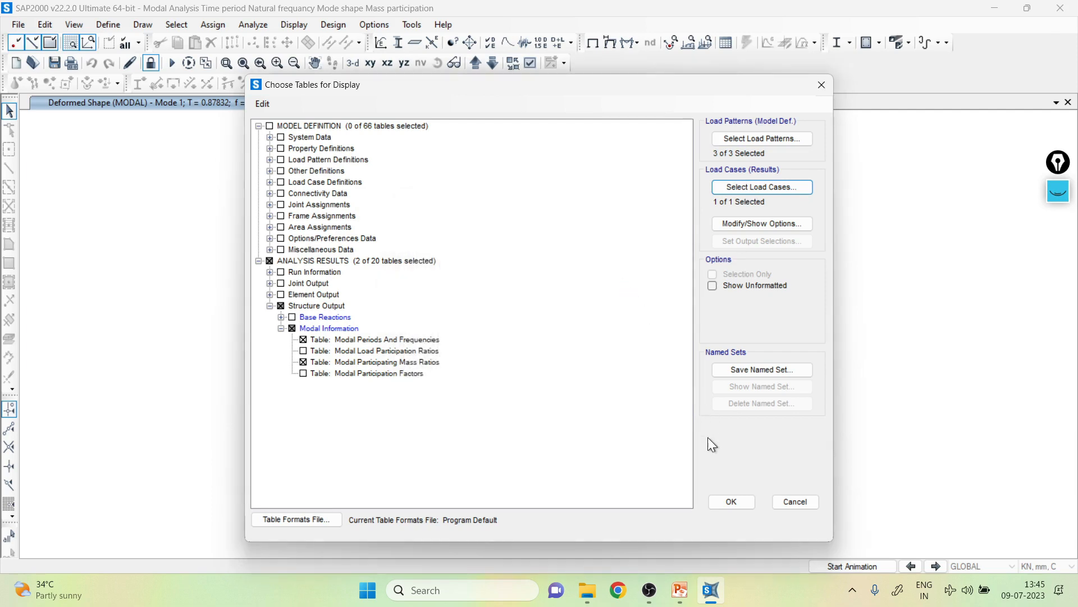
left_click(719, 503)
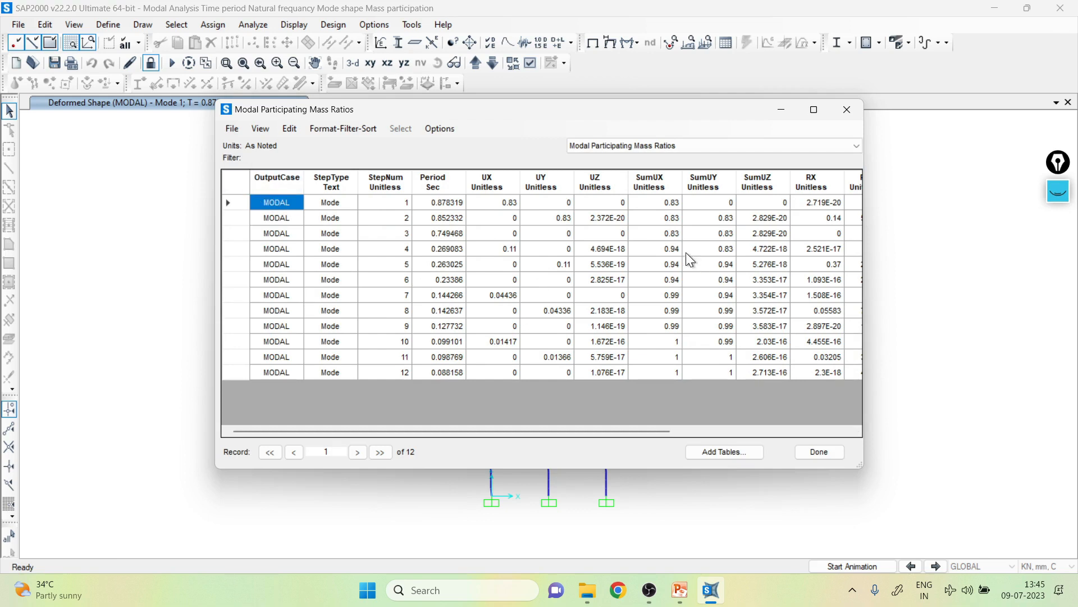
Export the current Modal Participating Mass Ratios table to Excel
left_click(236, 131)
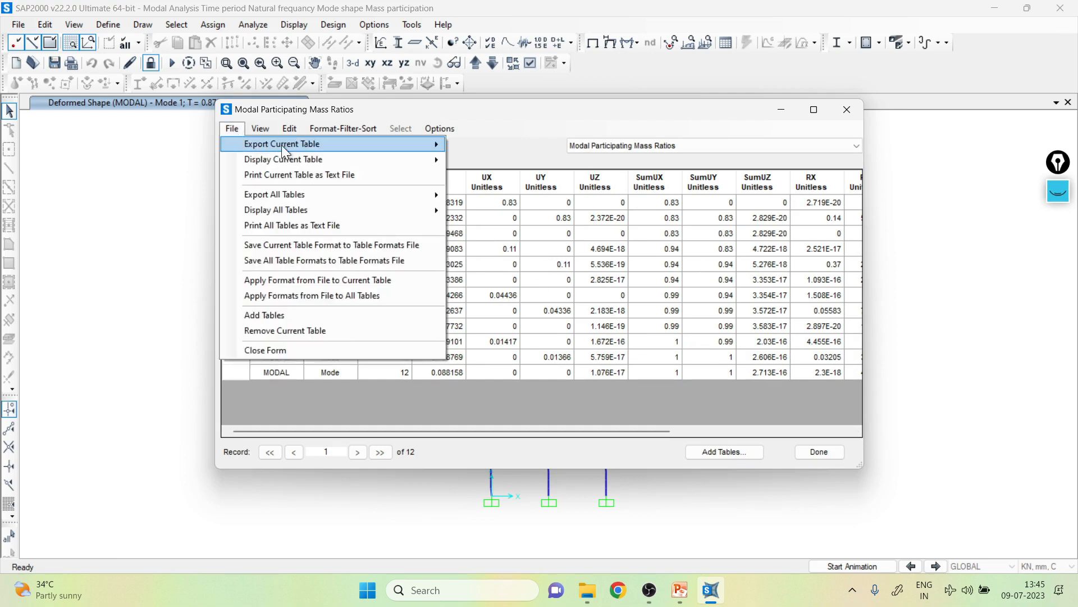
mouse_move(282, 145)
left_click(464, 144)
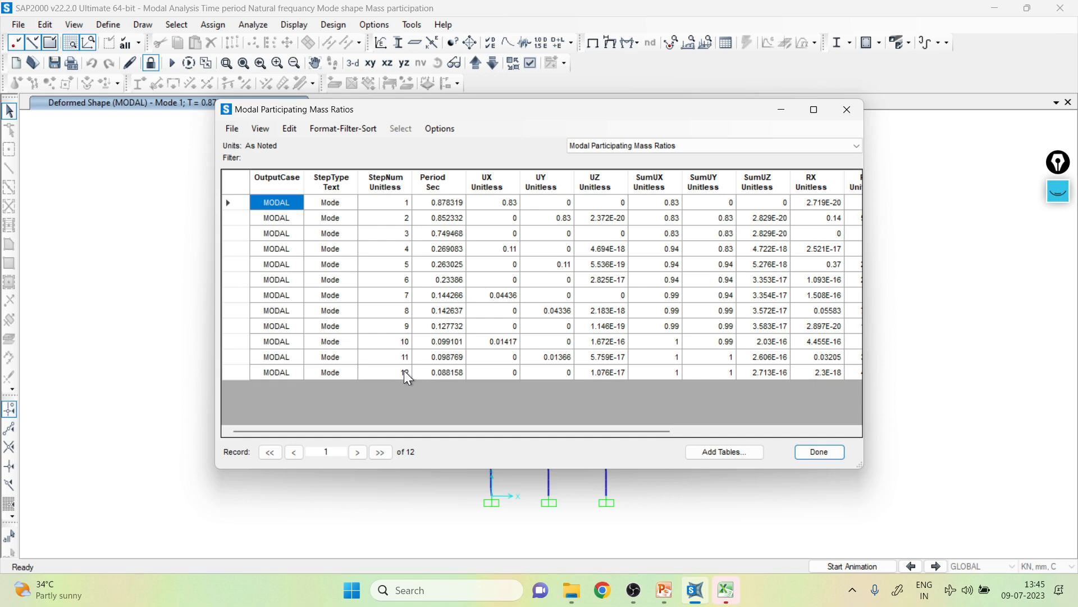
Examine the participating mass ratios of modes 1, 2 and 3 across the table's translational and rotational columns
left_click(332, 201)
left_click(395, 201)
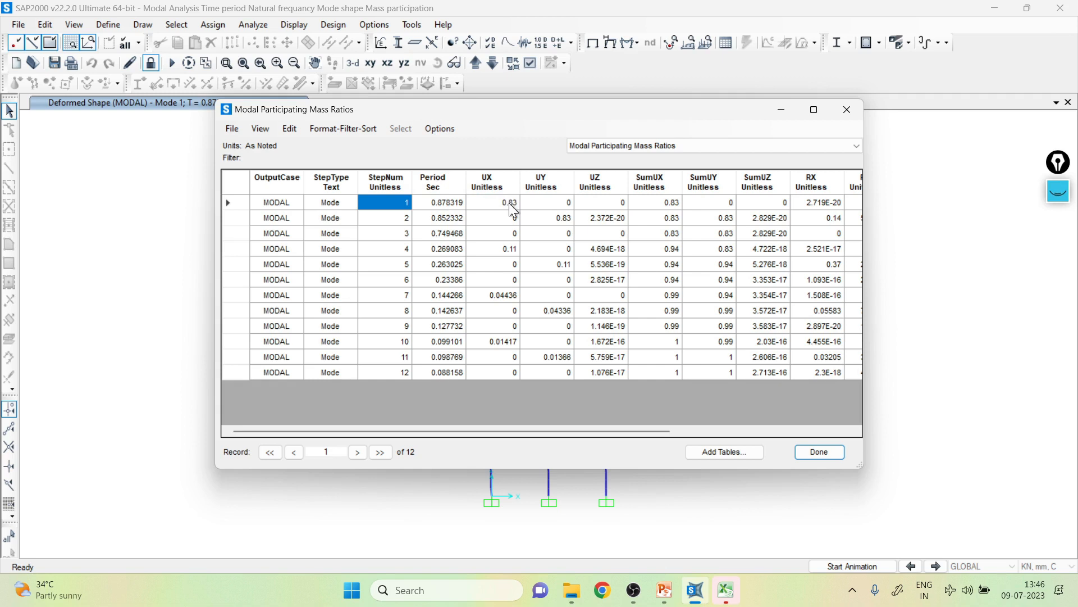
left_click(391, 218)
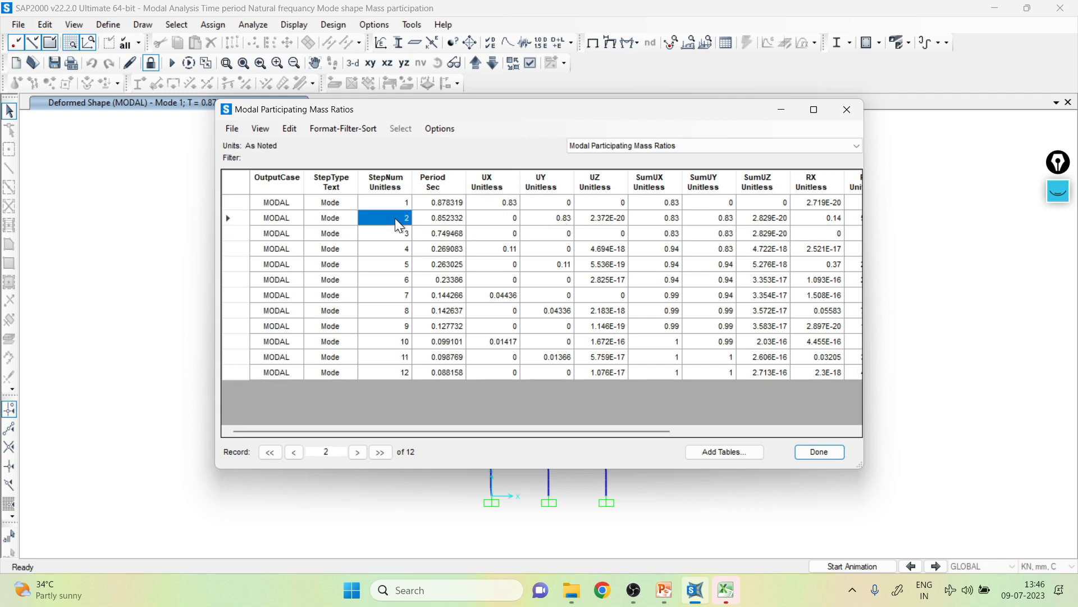
left_click(233, 218)
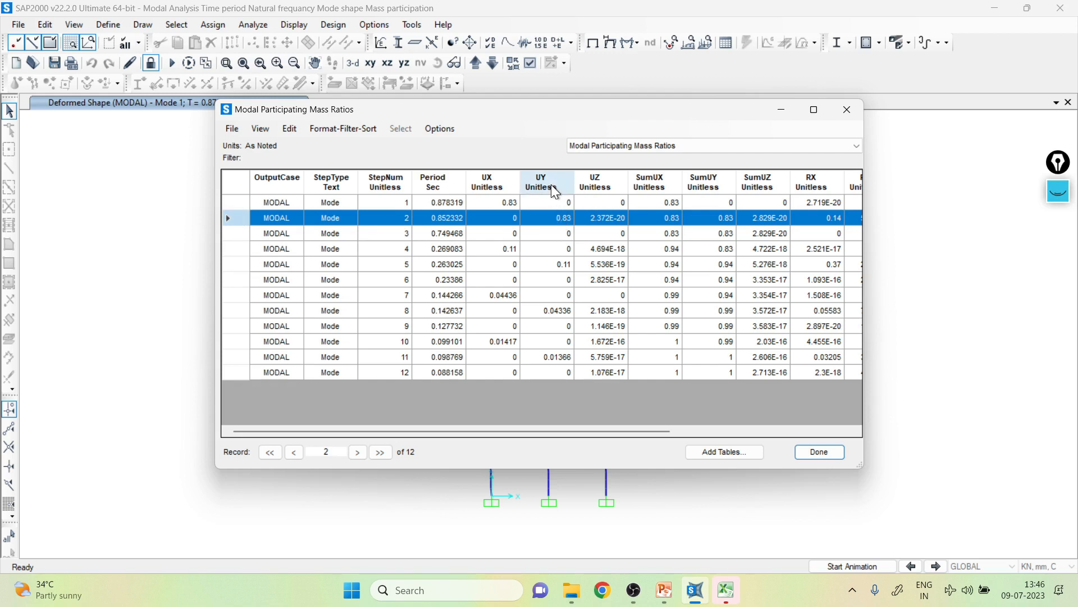
left_click(246, 233)
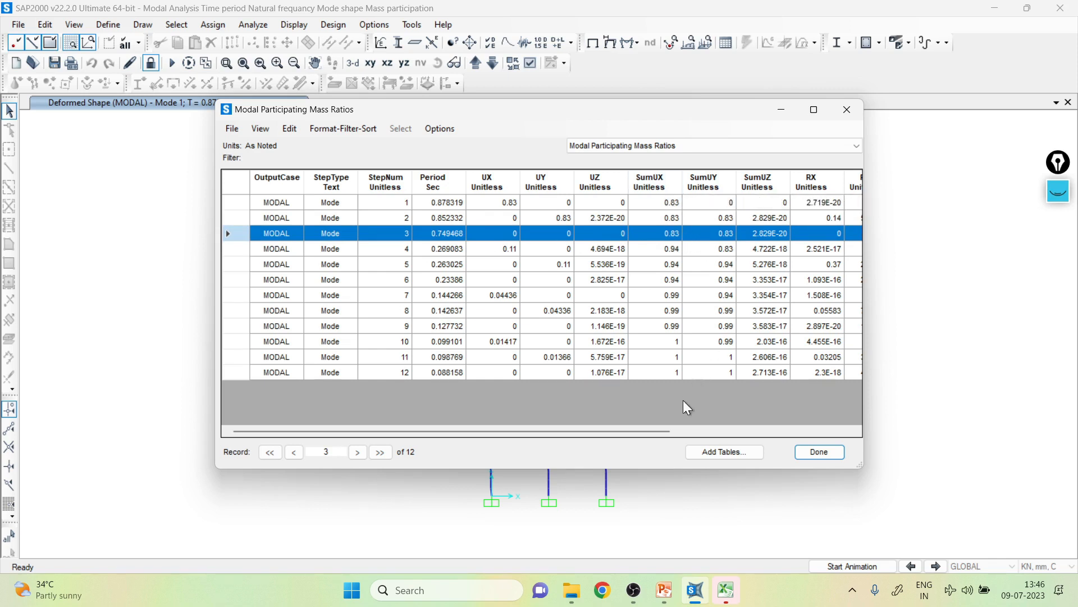
left_click_drag(656, 432, 870, 432)
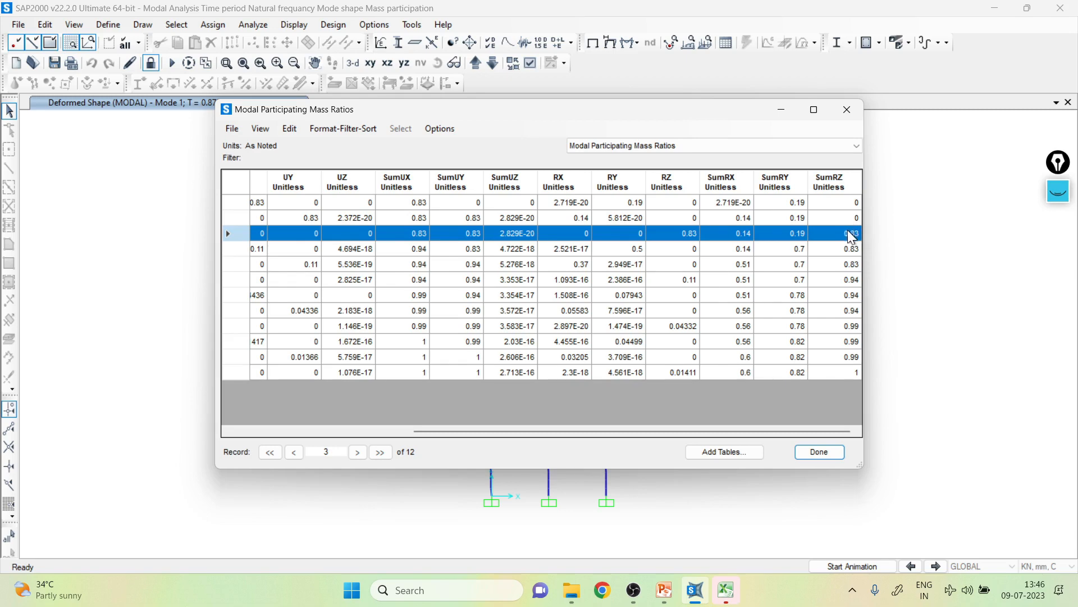
left_click_drag(775, 434, 436, 450)
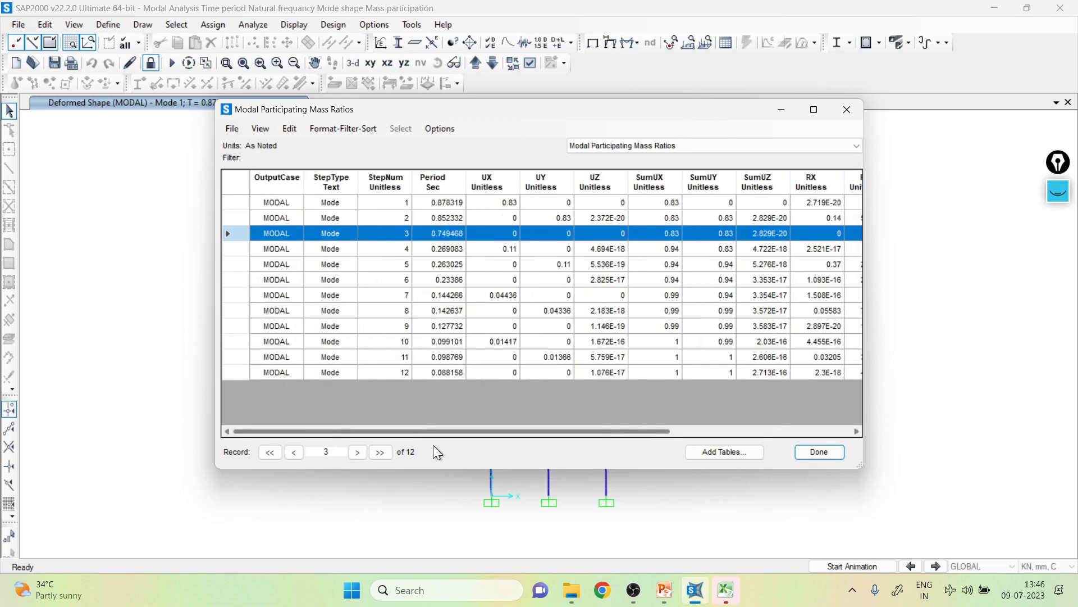
Switch to the exported table in Excel and examine the mass ratio rows of modes 1, 4, 7 and 10
left_click(726, 590)
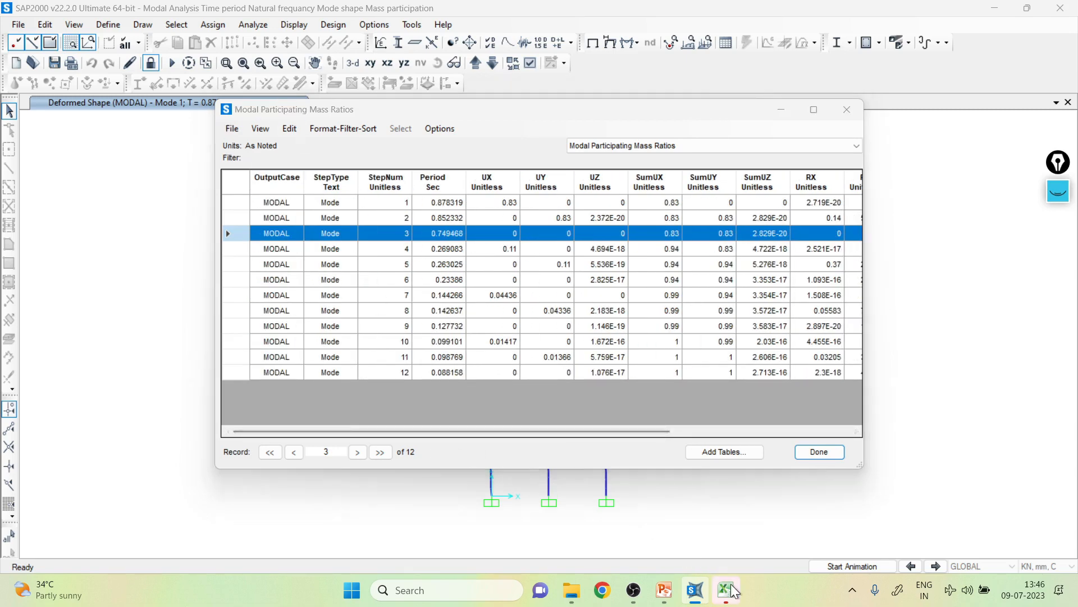
left_click(506, 210)
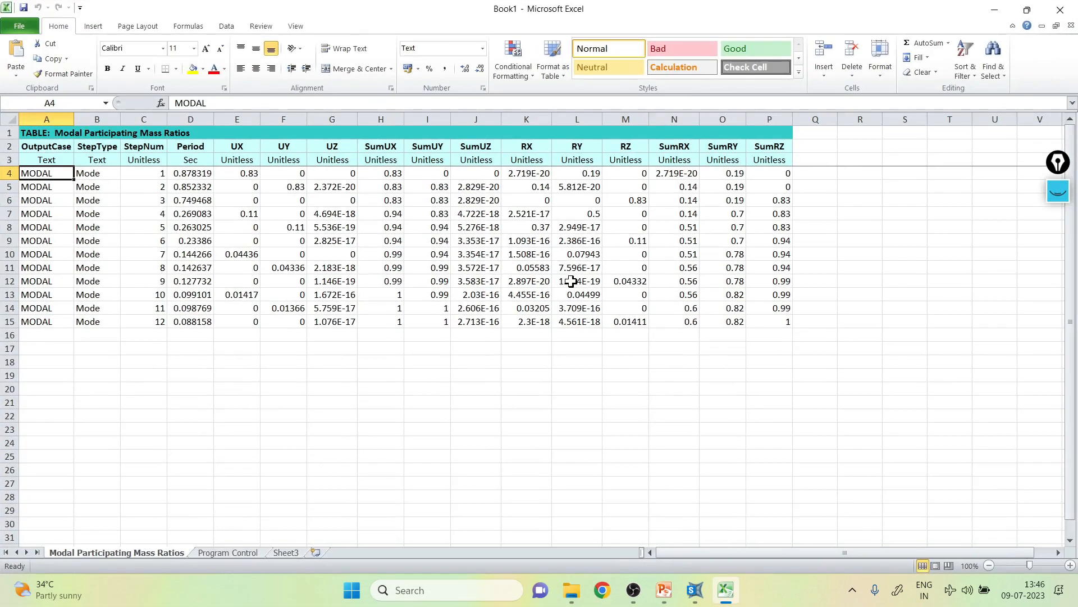
left_click(153, 174)
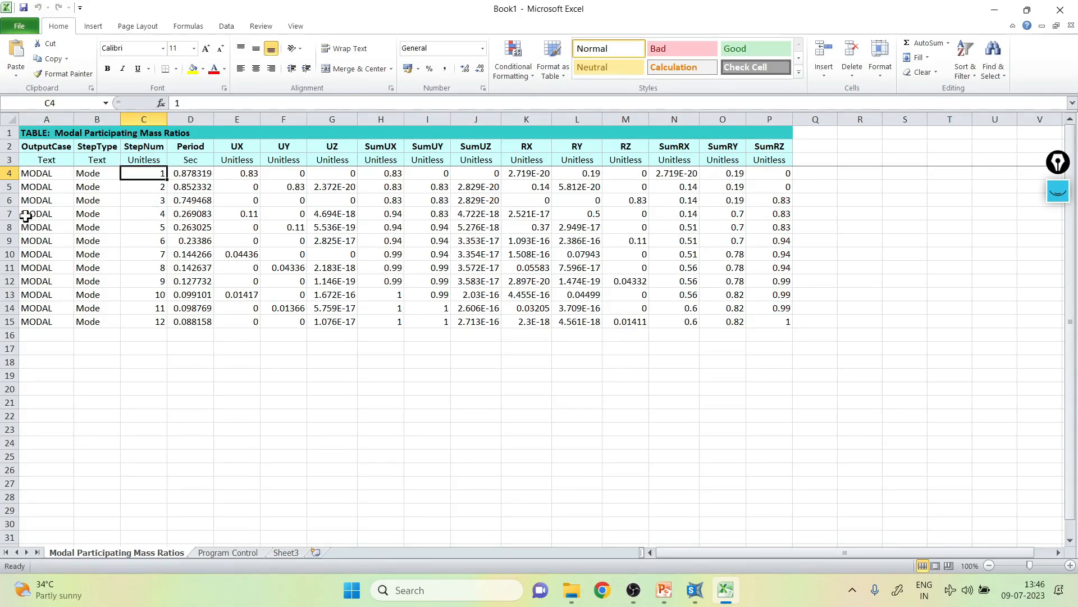
left_click(6, 213)
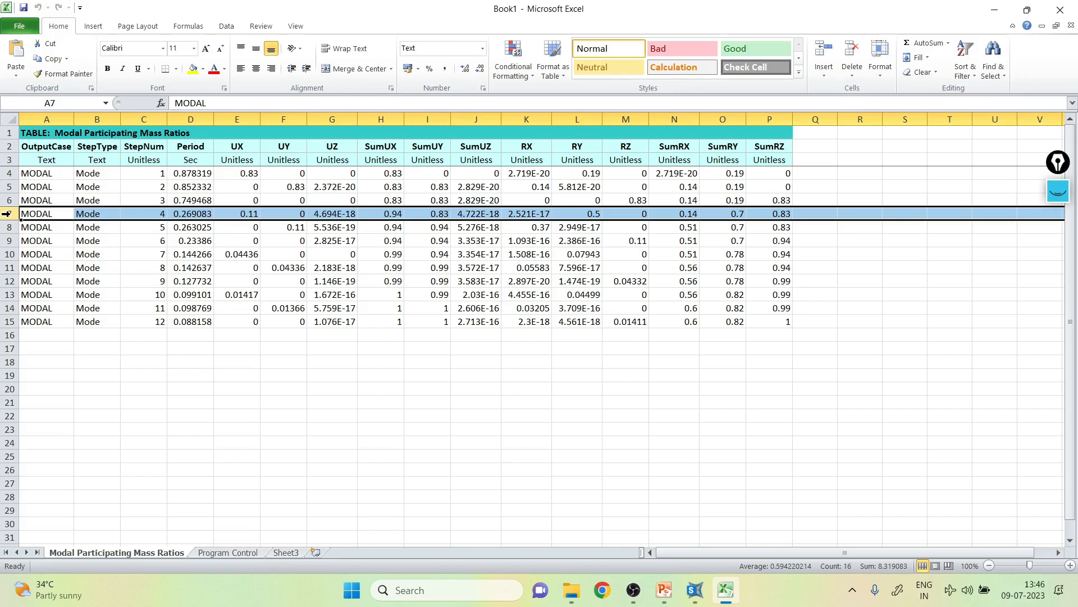
left_click(6, 254)
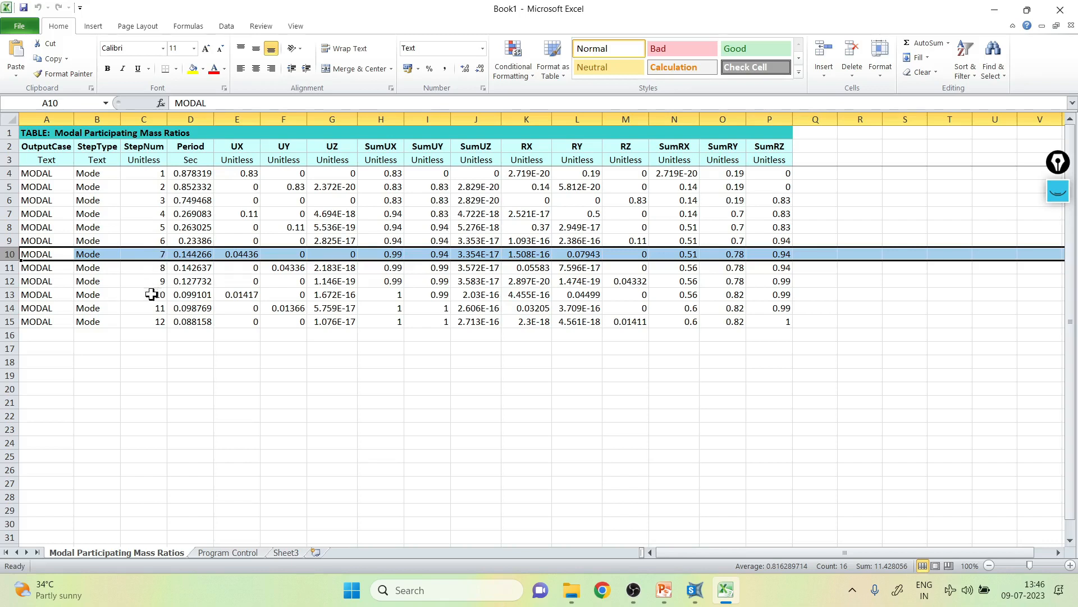
left_click(9, 295)
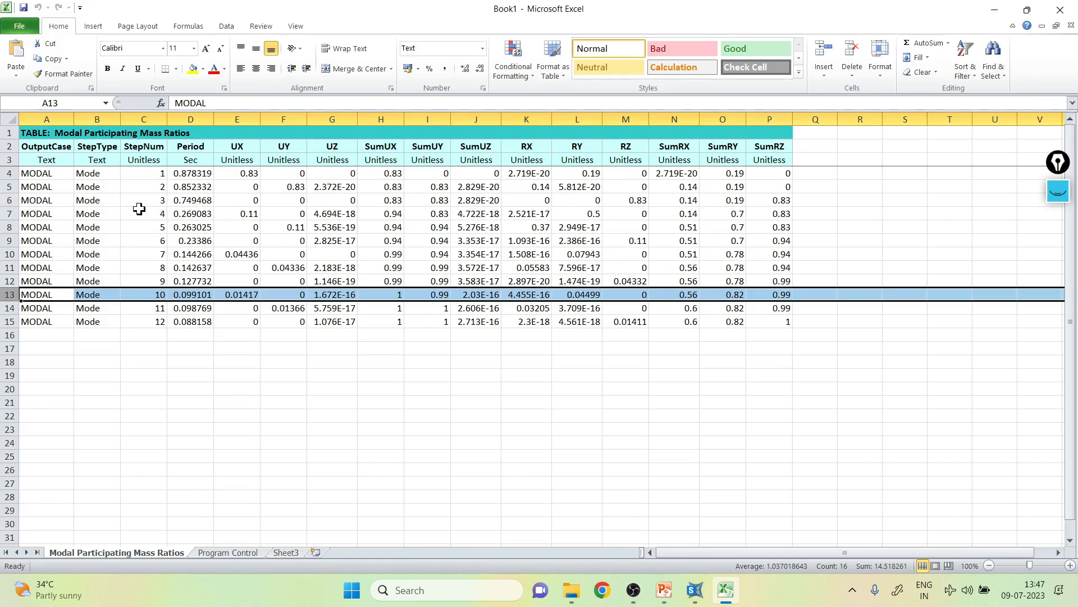
Compare the cumulative mass ratios in the rows of modes 4 and 7 and of modes 2 and 5
left_click(7, 214)
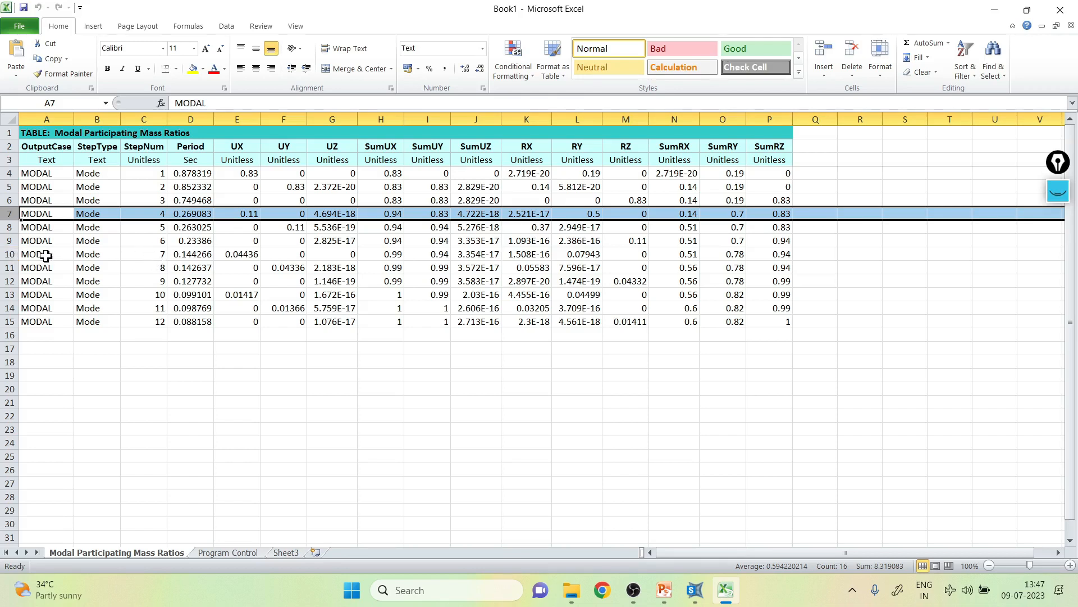
left_click(7, 254)
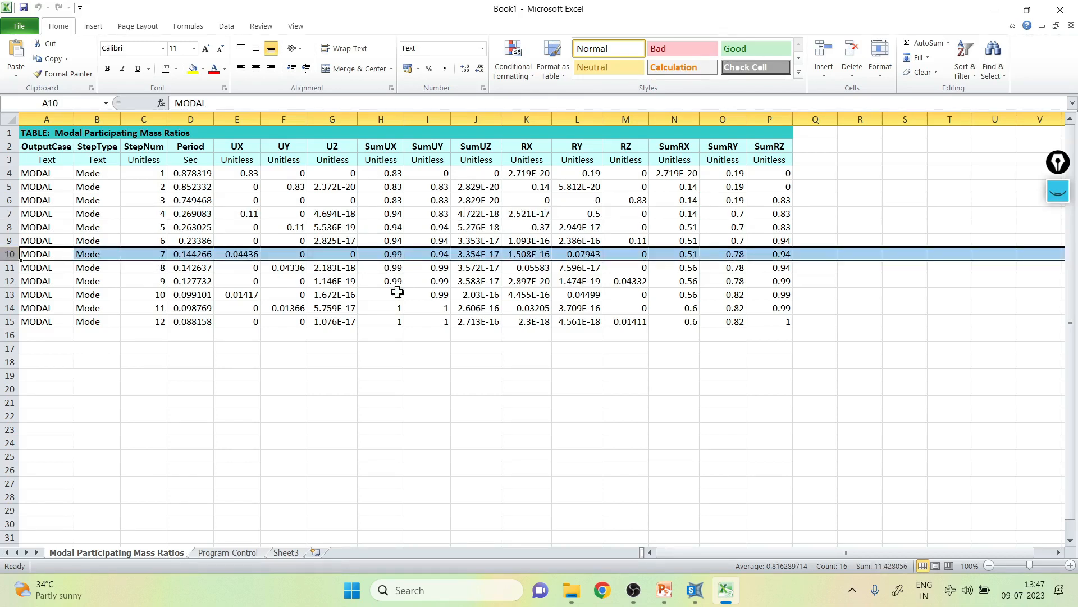
left_click(157, 189)
left_click(7, 186)
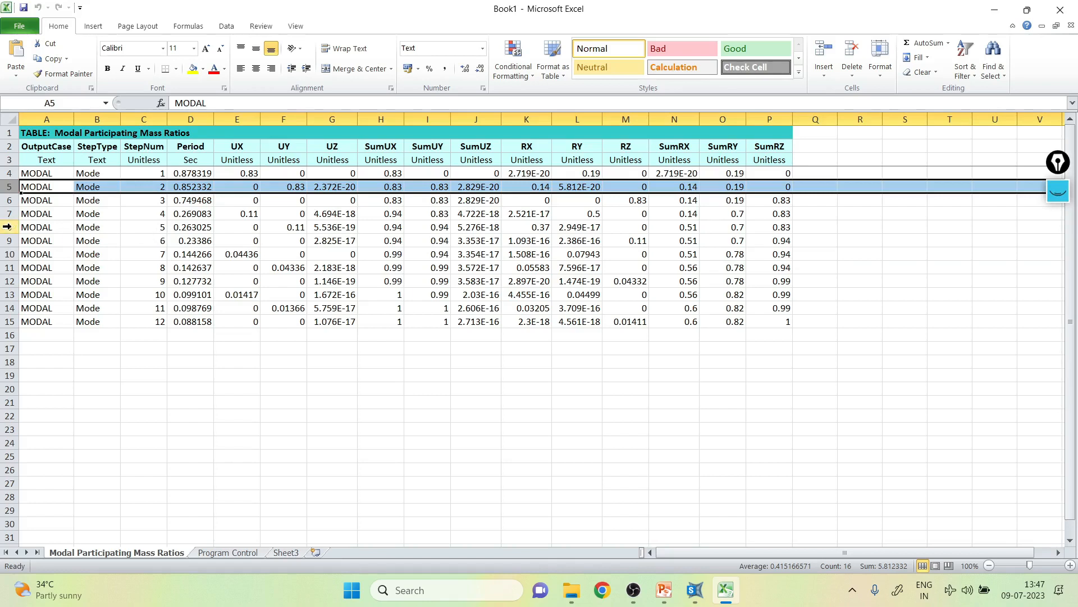
left_click(9, 227)
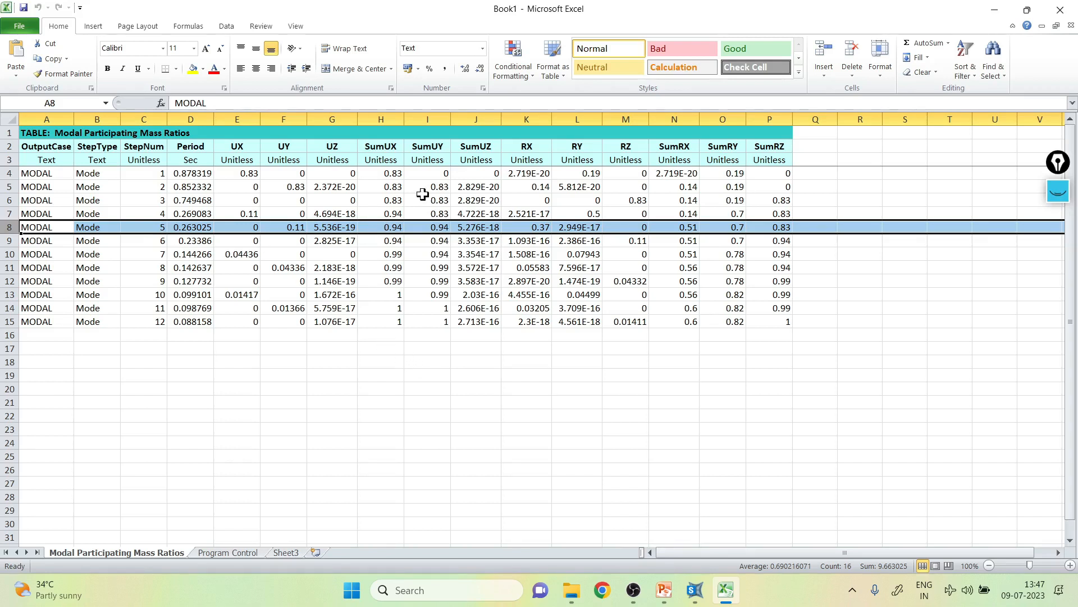
Leave the Excel workbook open, switch back to SAP2000 and display the Modal Periods And Frequencies table
left_click(1060, 9)
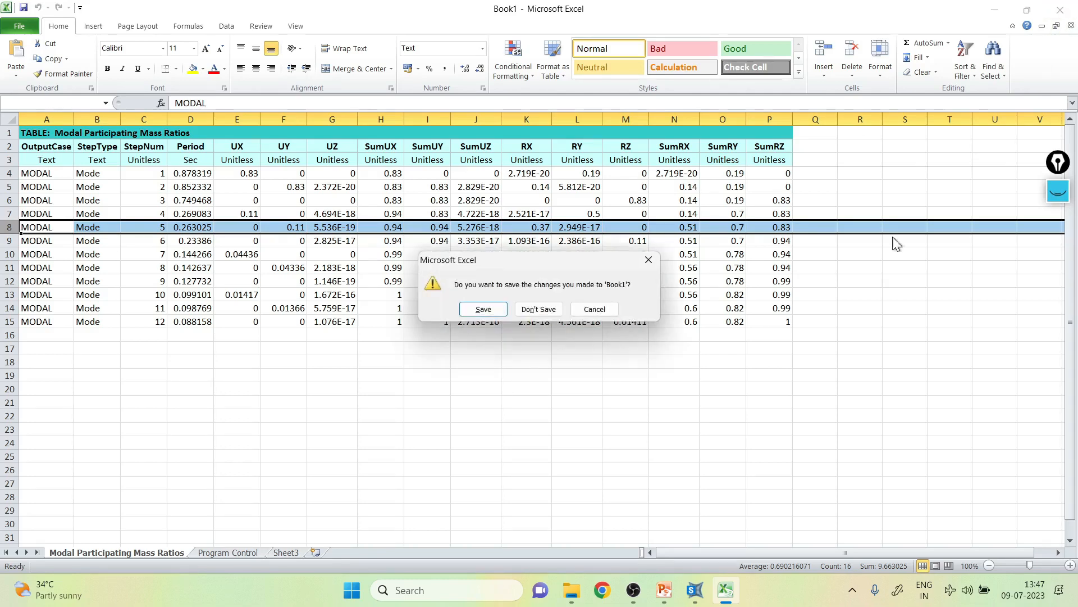
left_click(649, 259)
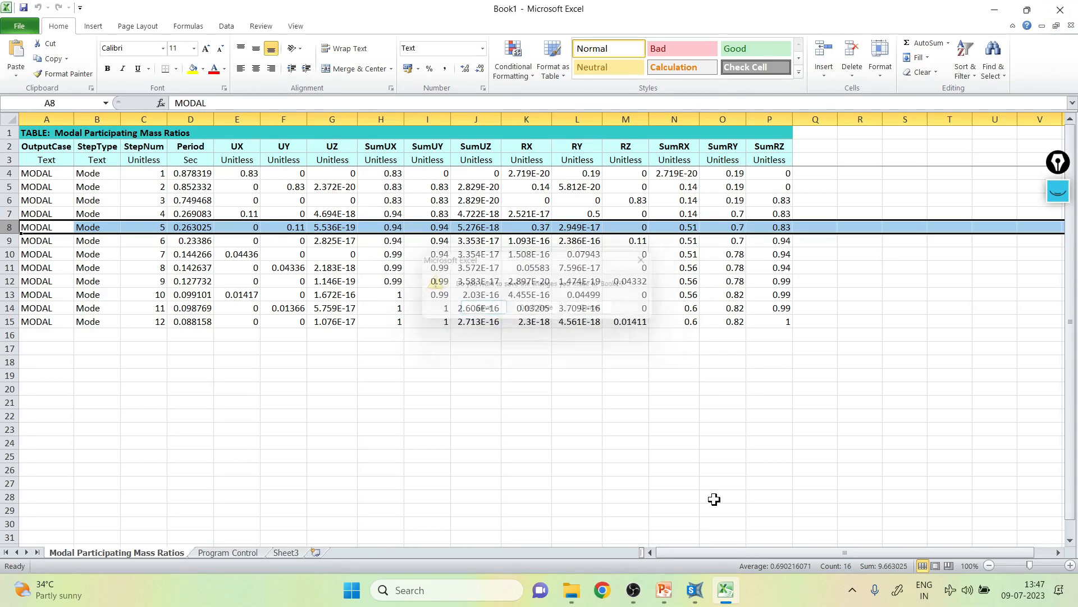
left_click(694, 589)
left_click(734, 140)
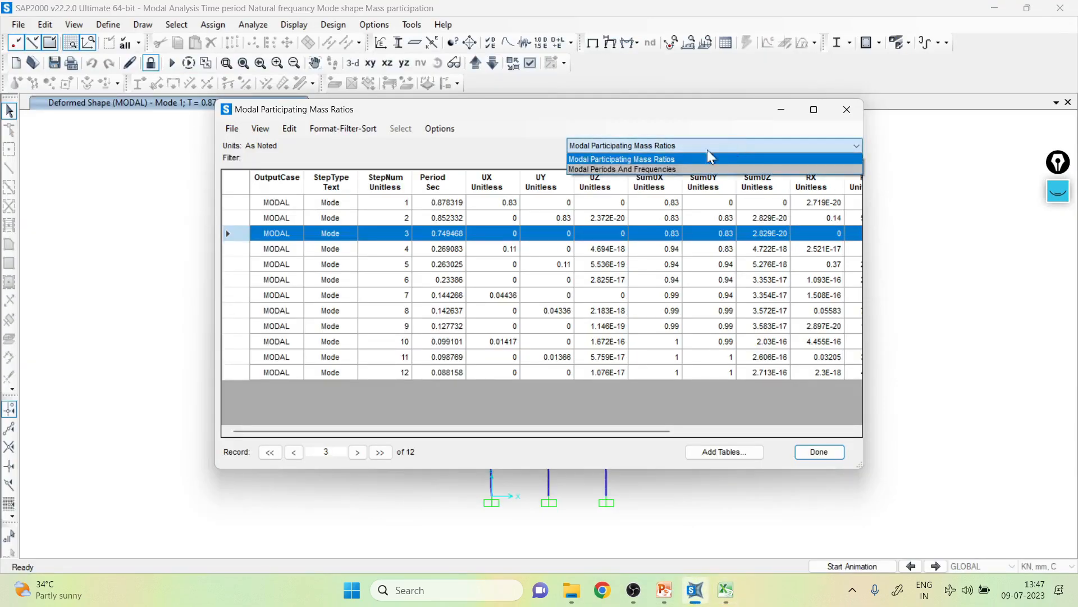
left_click(706, 151)
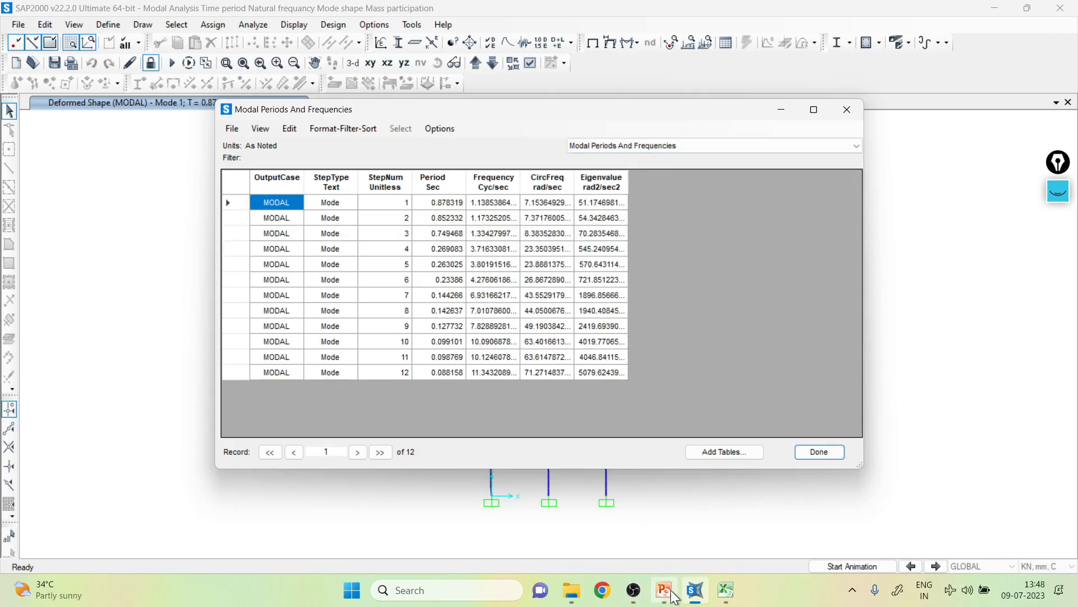
Switch to the Pushover Analysis presentation in PowerPoint and start the slide show from slide 7 with the Modal Periods And Frequencies table
left_click(665, 591)
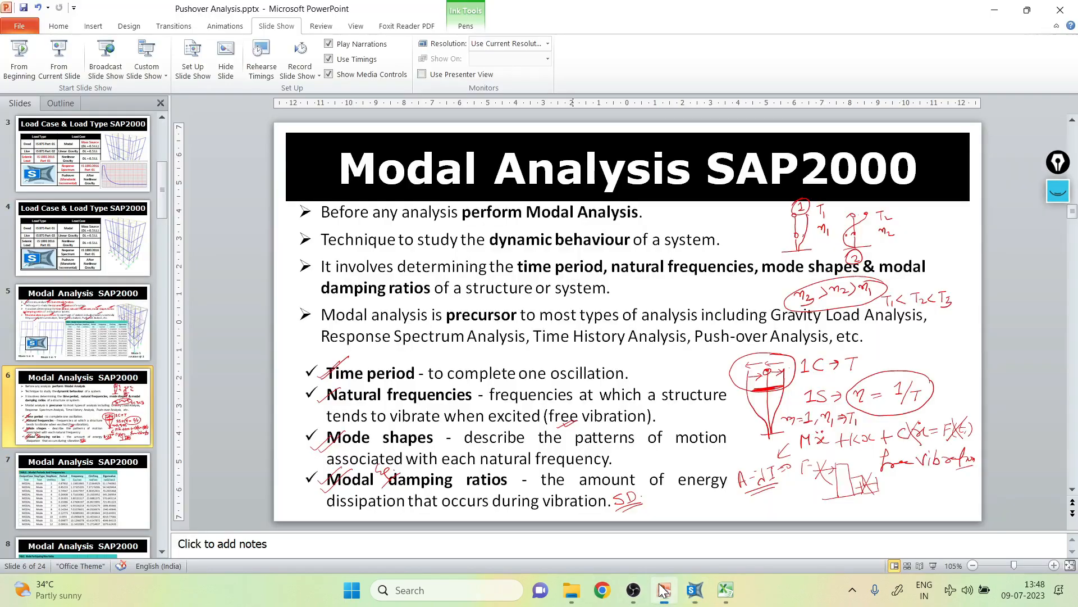
left_click(116, 477)
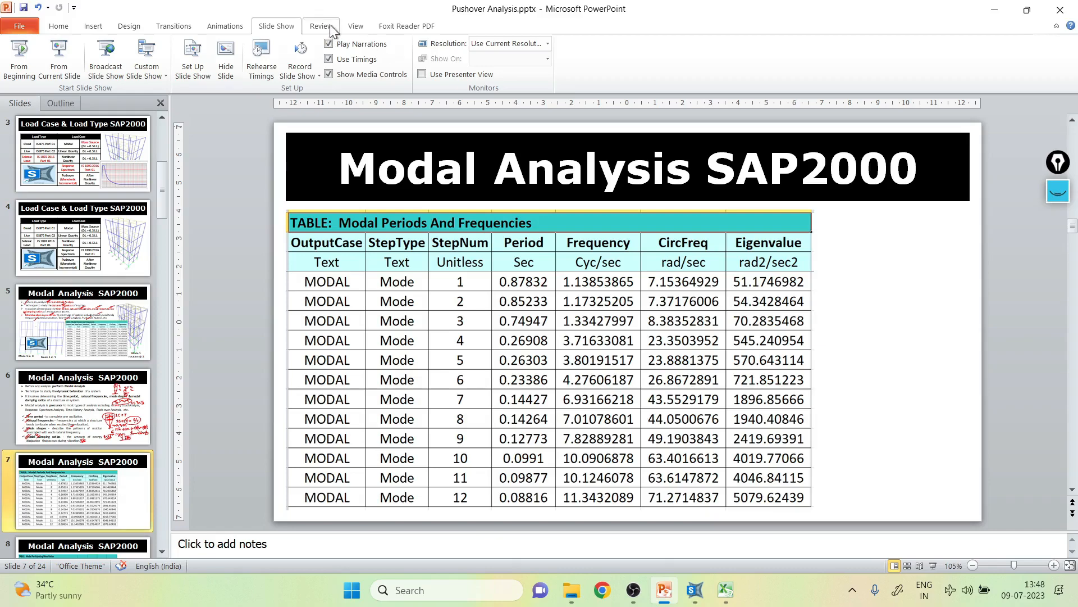
left_click(60, 63)
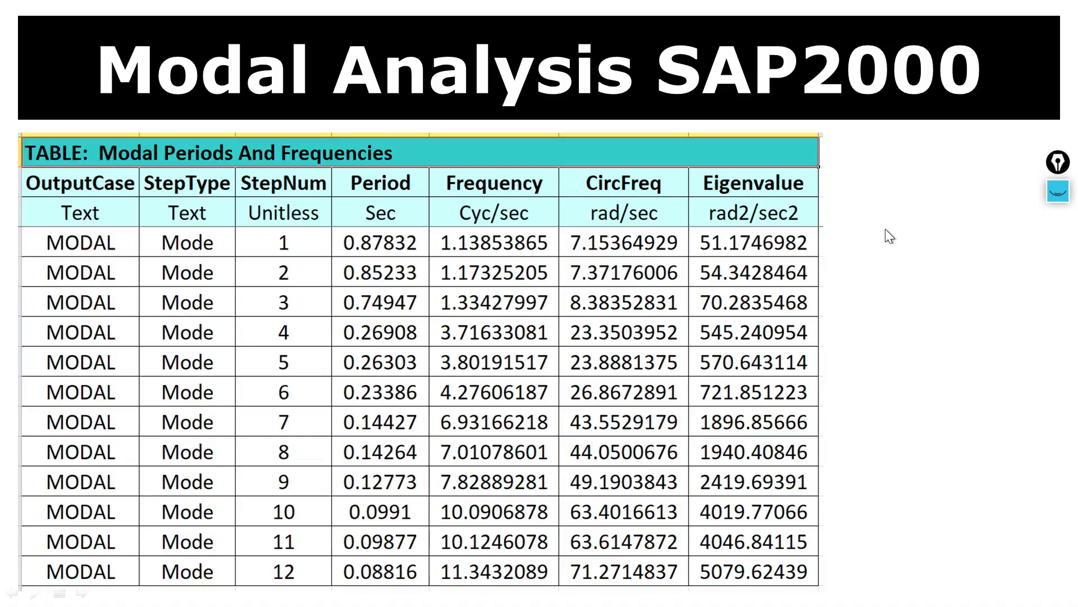
key("Left")
key("Right")
Use the Pen to number modes 1, 4 and 7 as 1, 2 and 3 in the slide's table and mark their directions
left_click(35, 593)
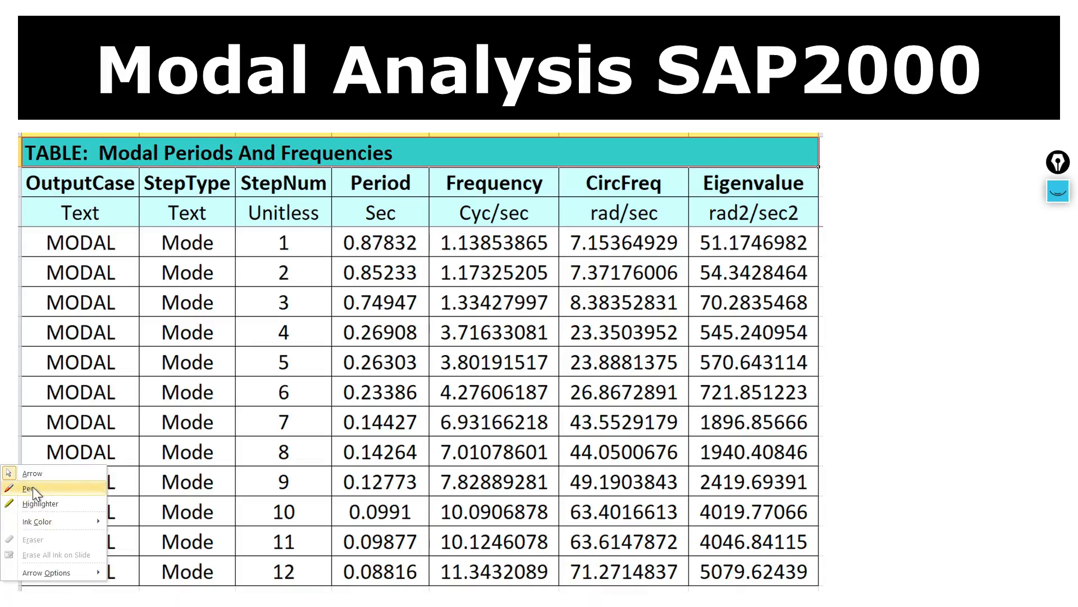
left_click(28, 488)
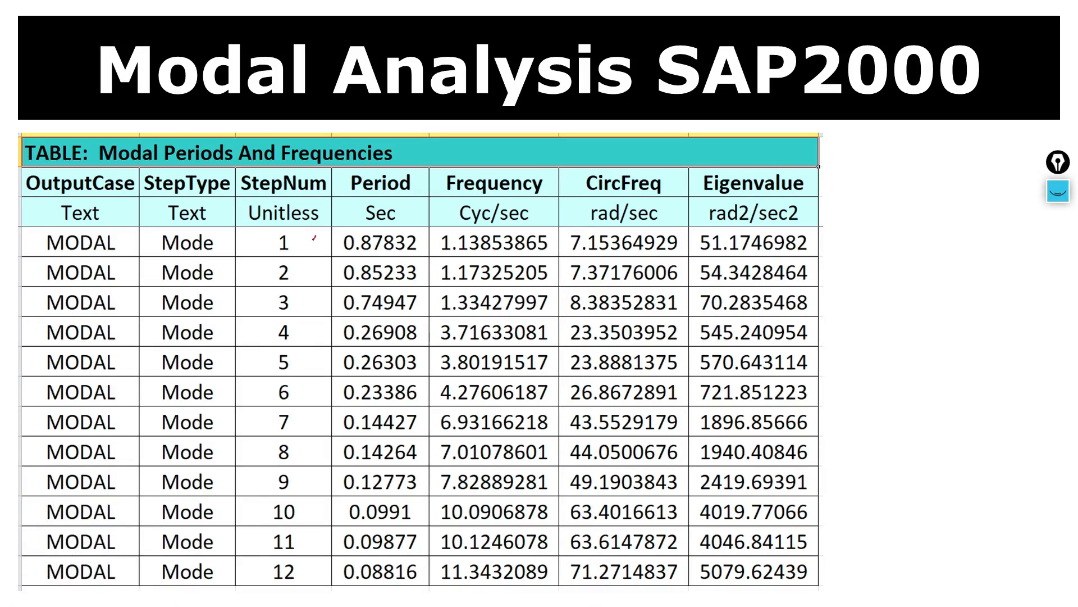
left_click_drag(250, 246, 257, 251)
left_click_drag(253, 417, 251, 428)
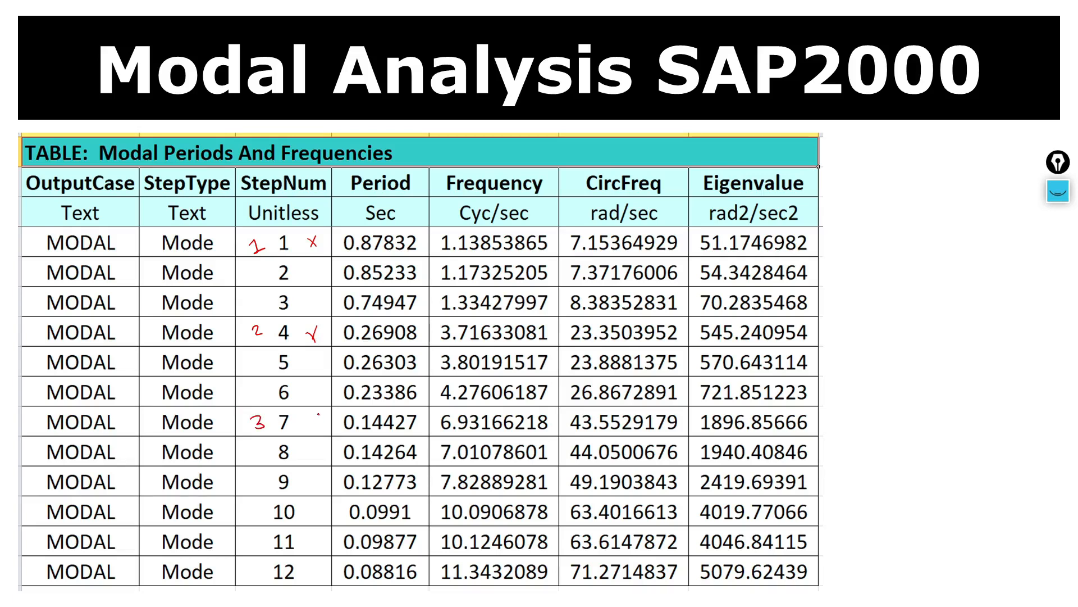